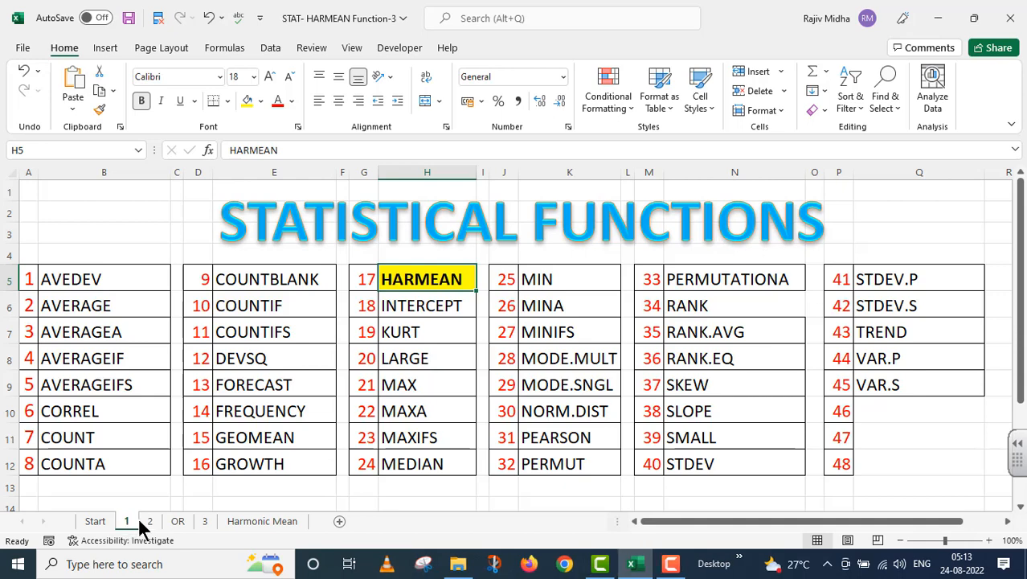
Step: On the Harmonic Mean sheet, calculate the first car's reciprocal in D5 with =1/C5 and fill the formula down to D14
left_click(149, 522)
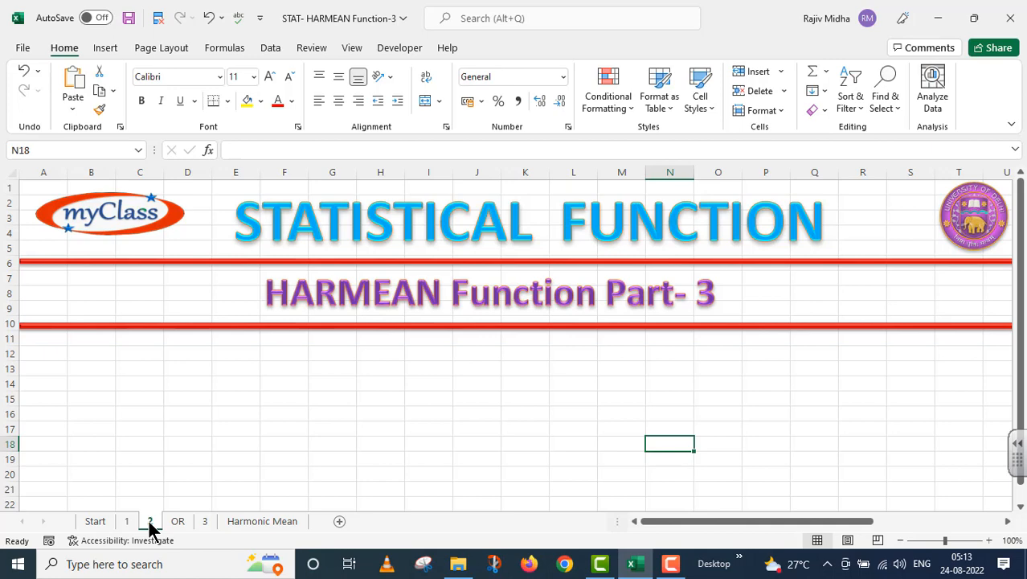
left_click(241, 524)
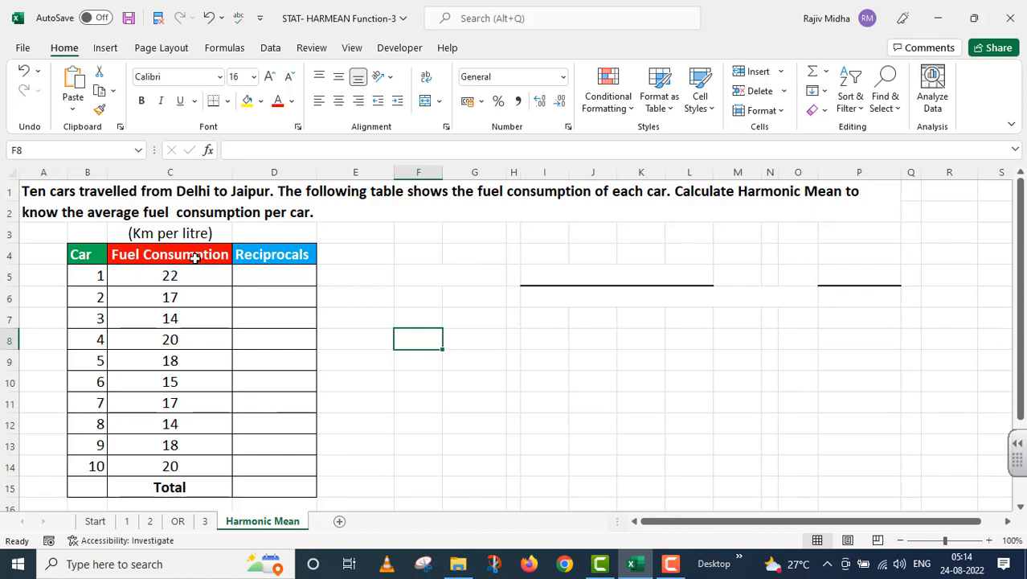
left_click(248, 278)
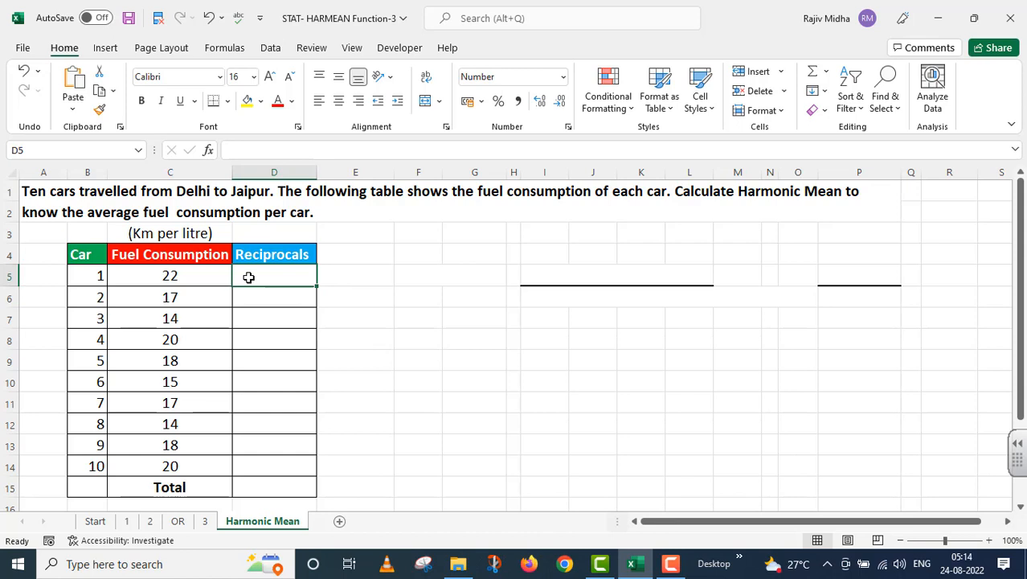
type("=")
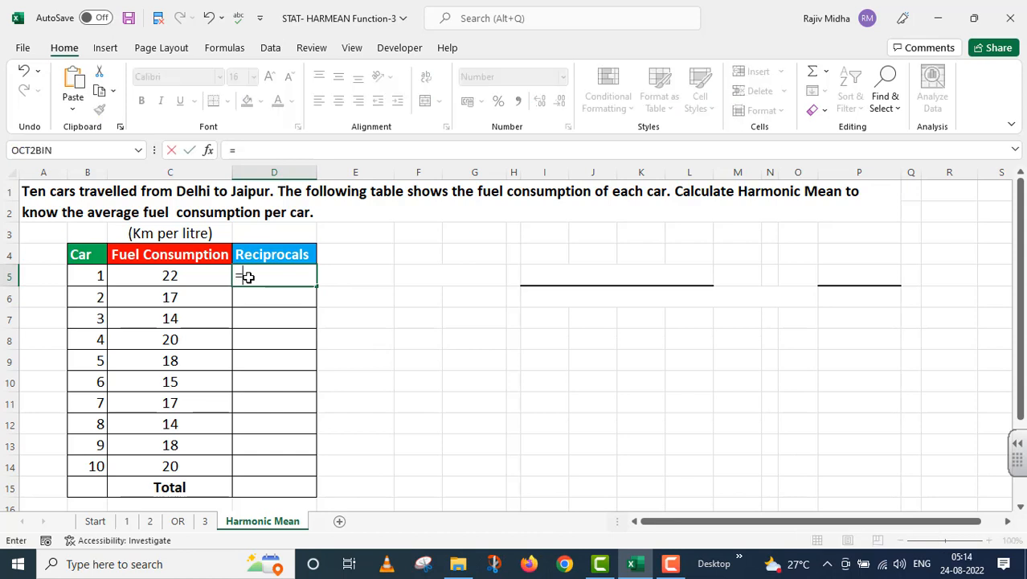
type("1")
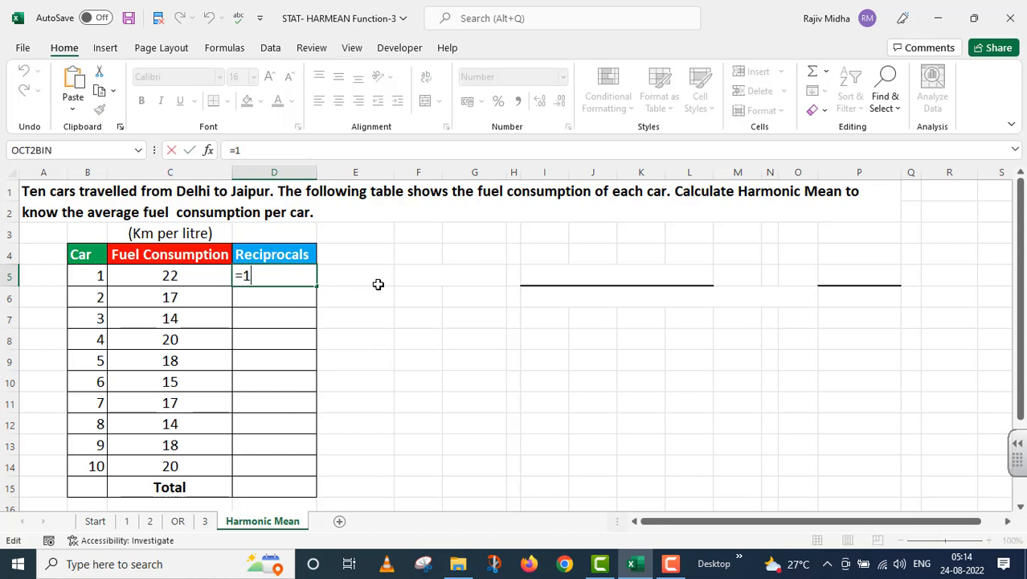
type("/")
left_click(170, 276)
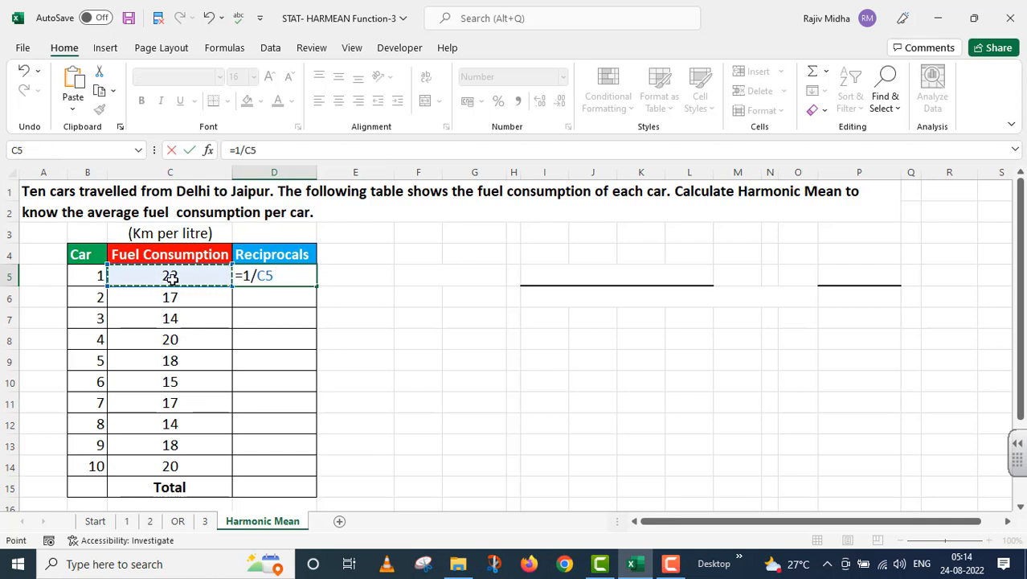
key("Return")
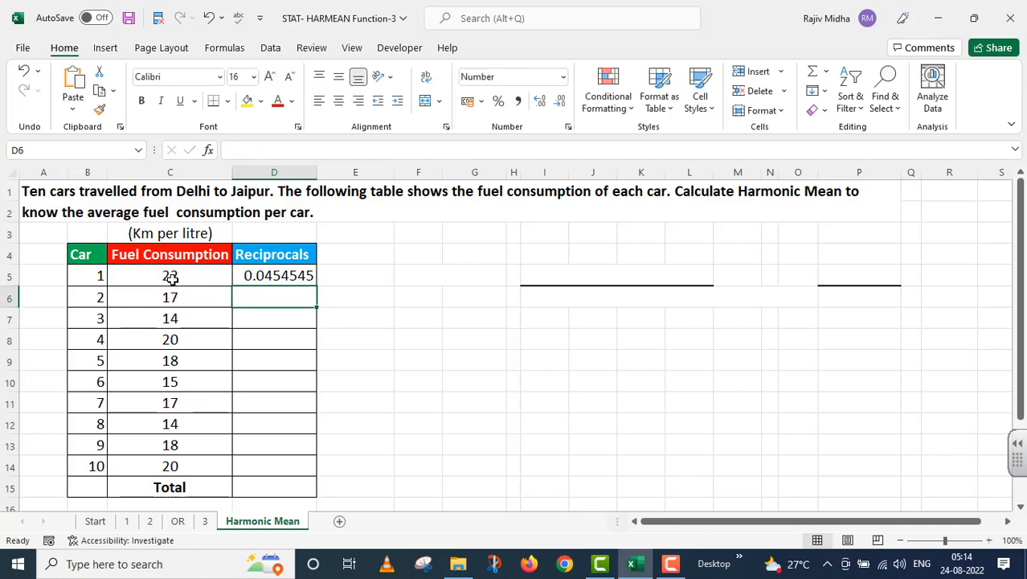
left_click(252, 275)
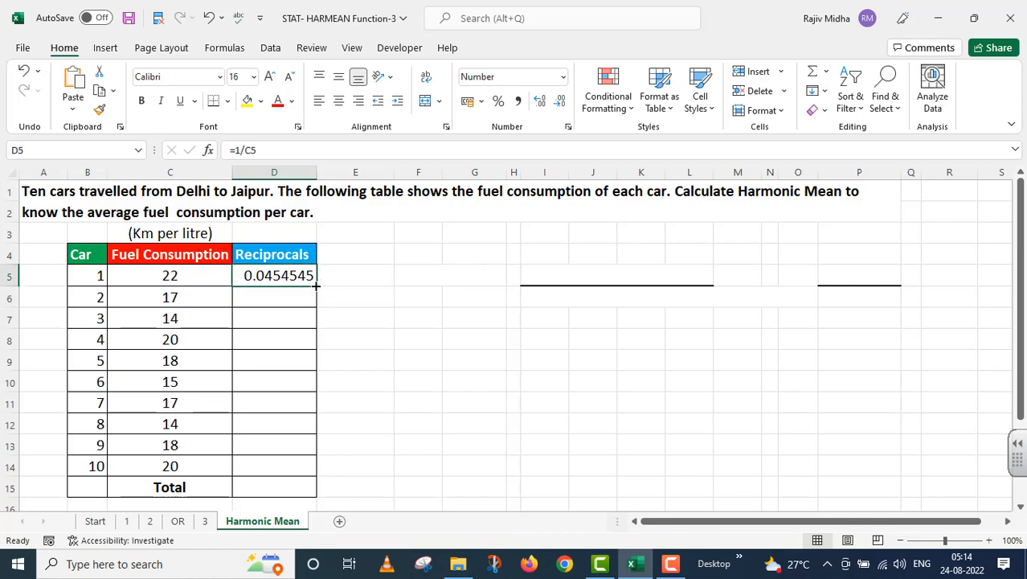
left_click_drag(316, 286, 319, 473)
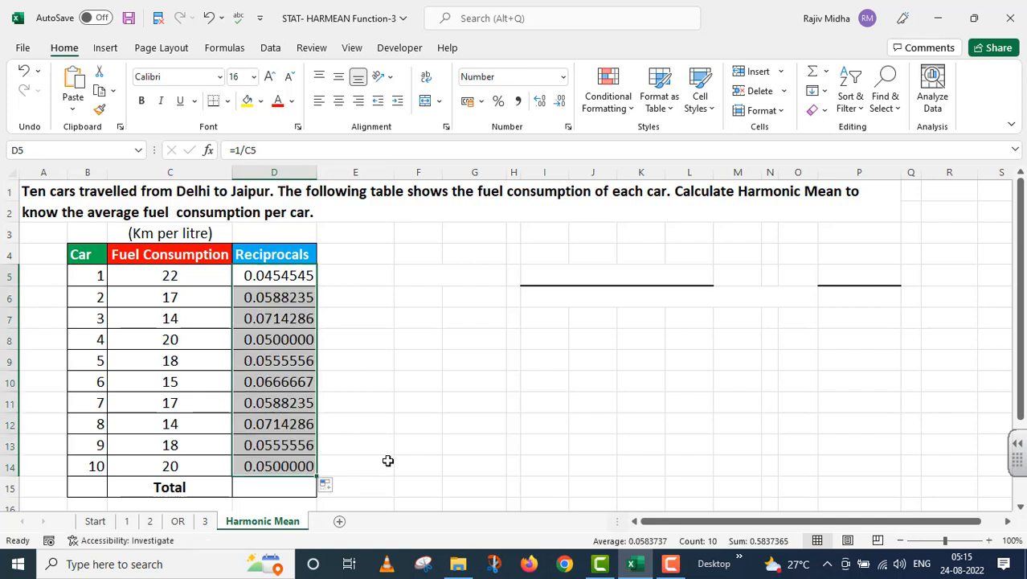
Step: Total the reciprocals in D15 with =SUM(D5:D14)
left_click(255, 487)
type("=")
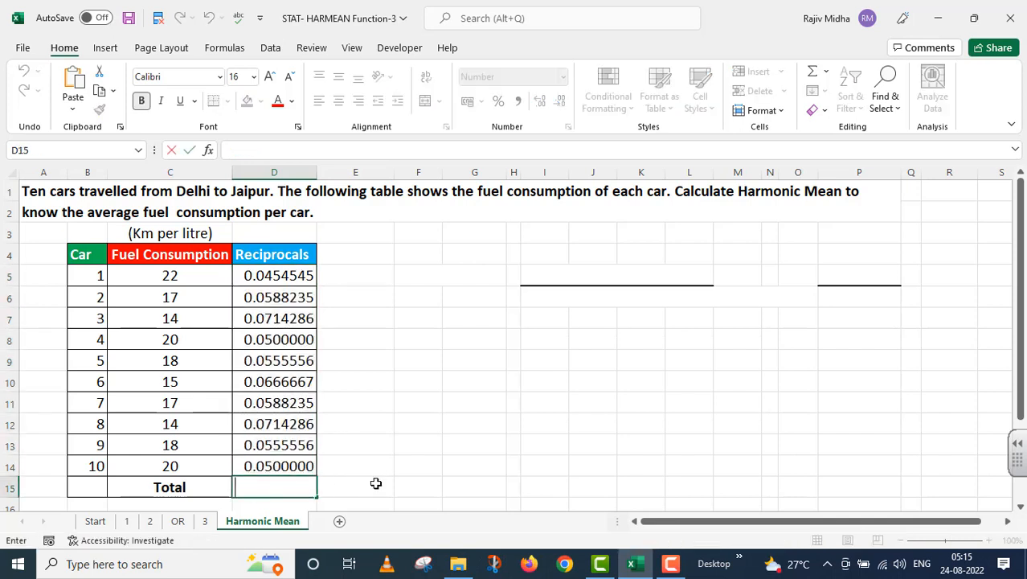
type("SUM(")
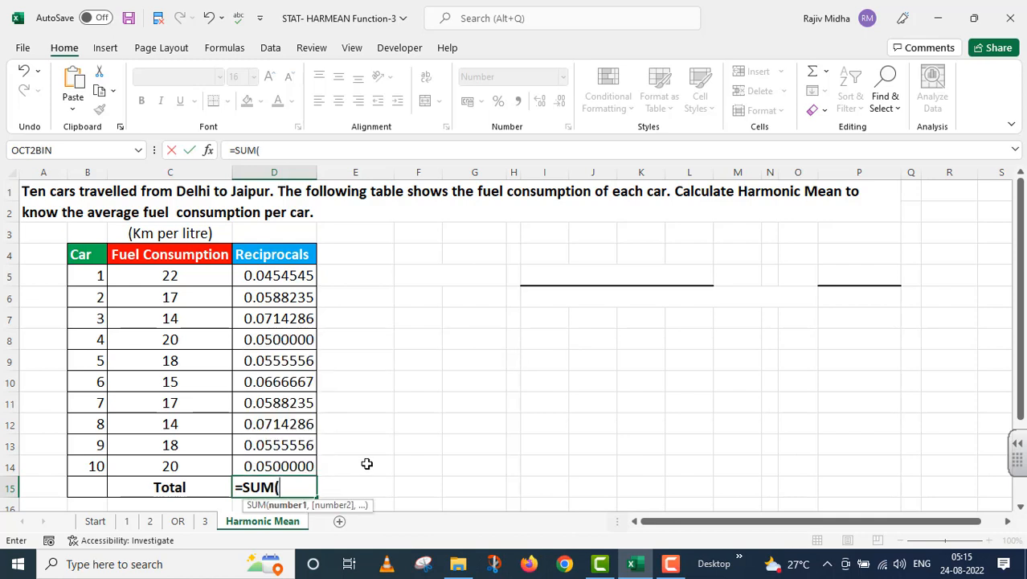
left_click_drag(291, 276, 295, 464)
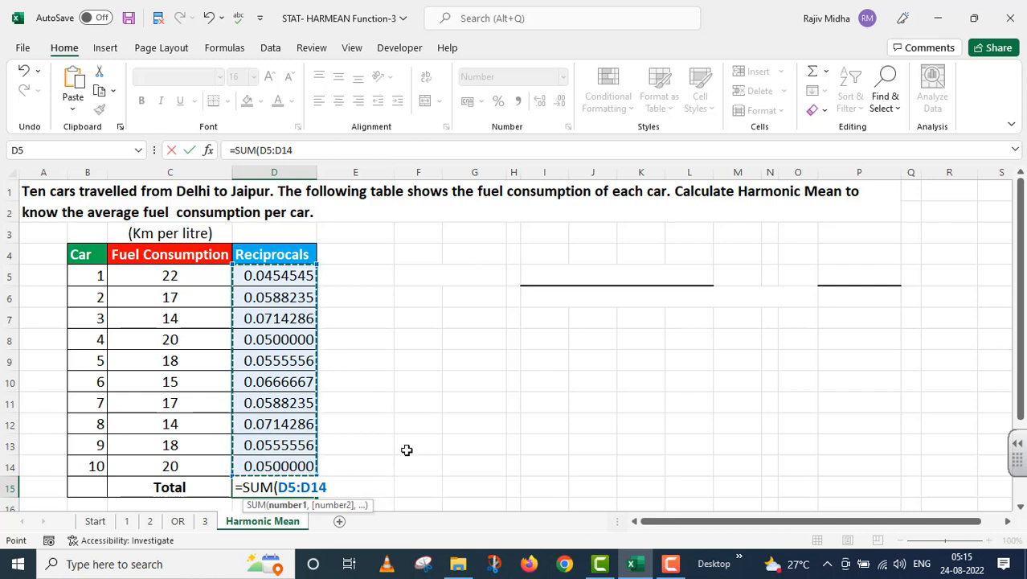
type(")")
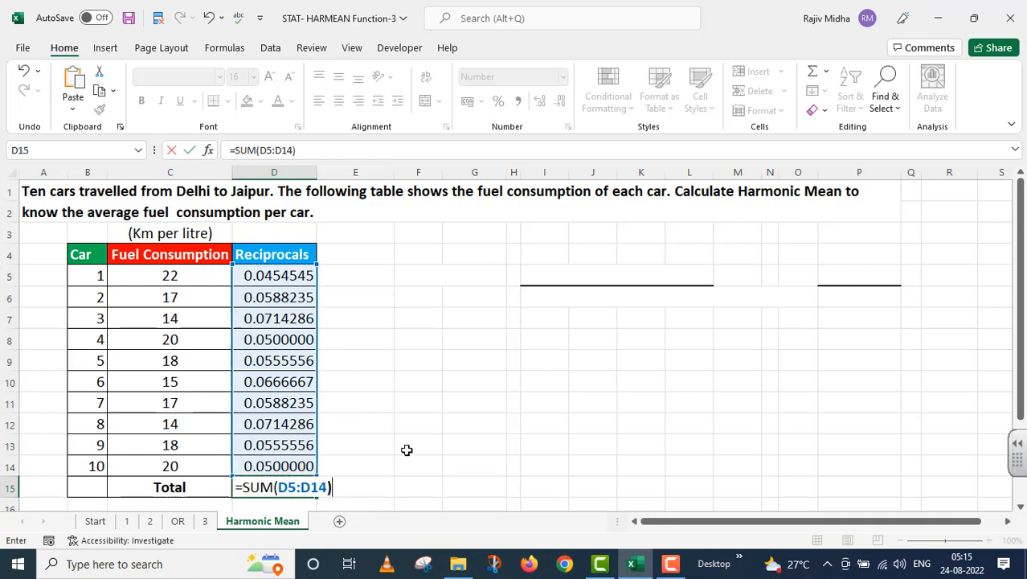
key("Return")
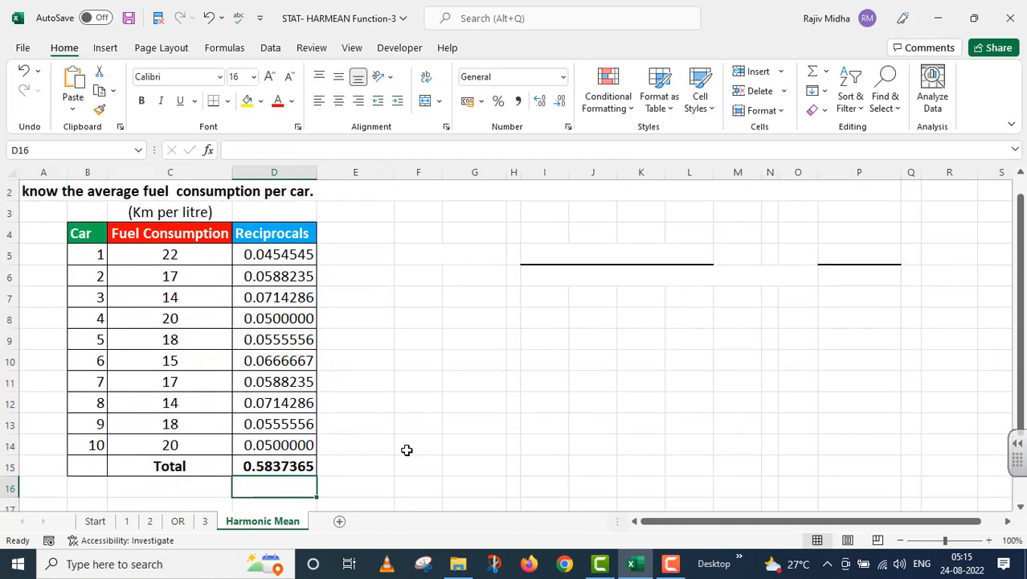
Step: Set the font colour of the hidden Harmonic Mean label in F5 to red and enter an equals sign in H5
scroll(406, 449, "up", 1)
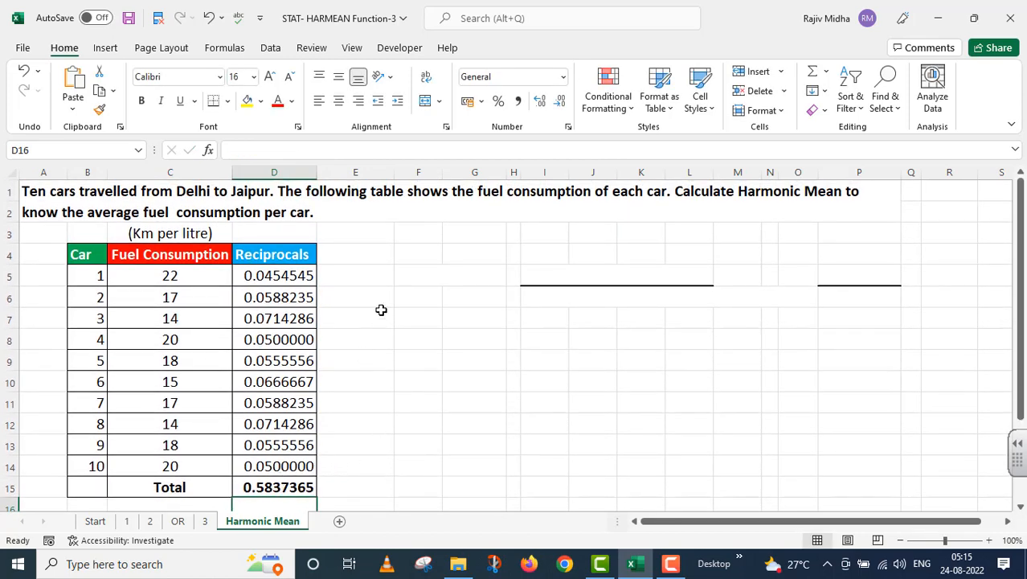
left_click(409, 271)
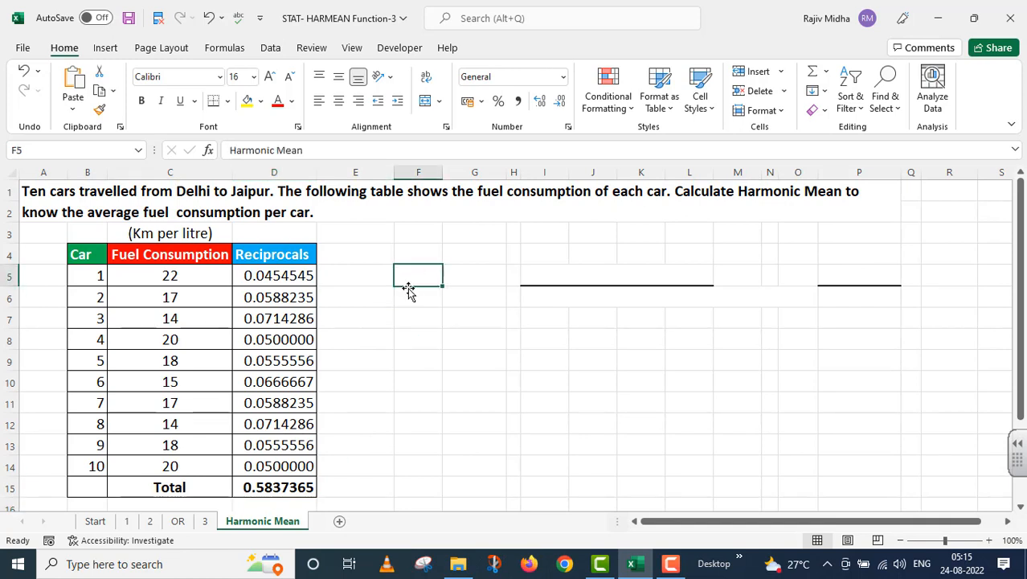
left_click(278, 102)
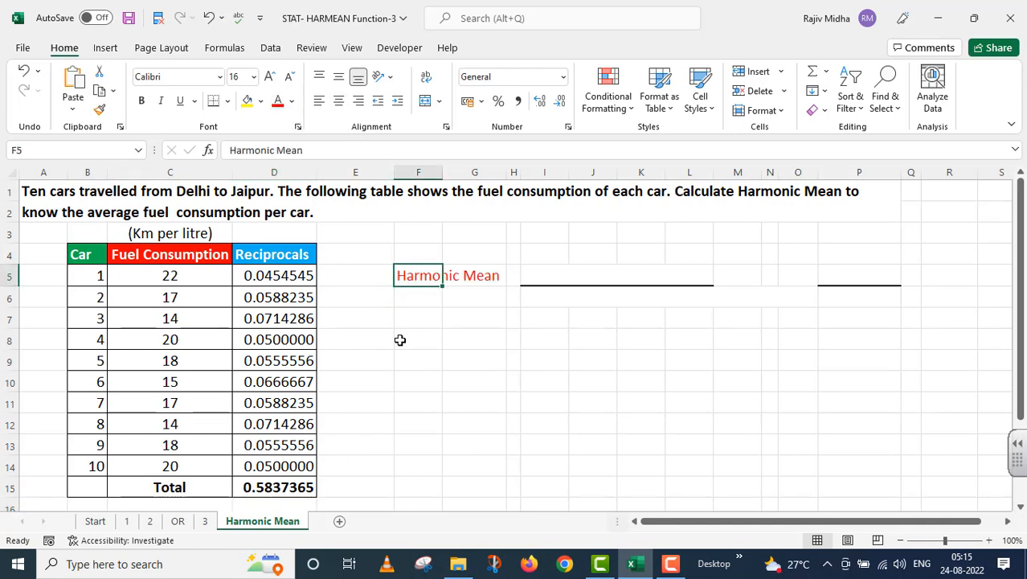
left_click(401, 339)
double_click(511, 275)
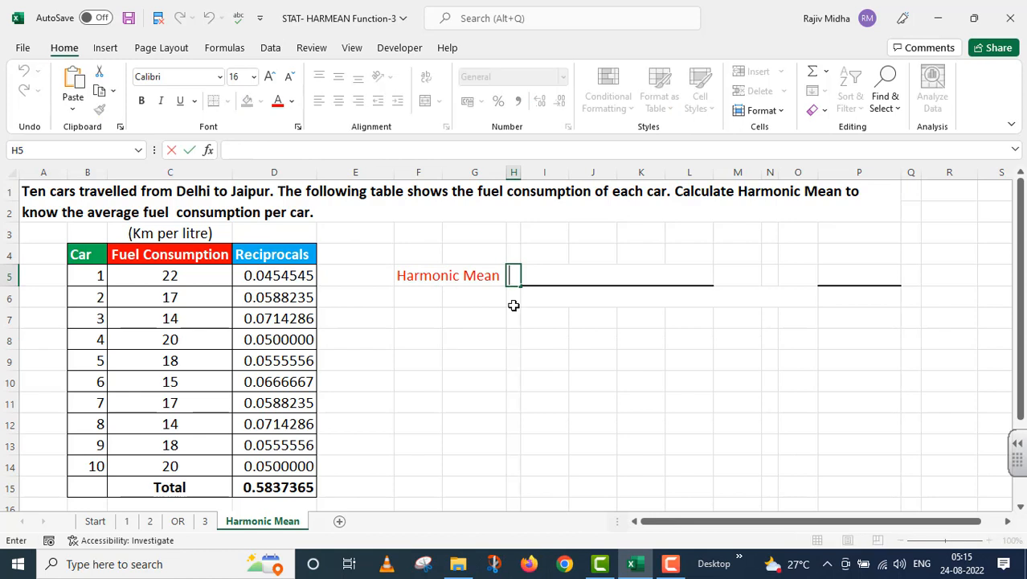
type("=")
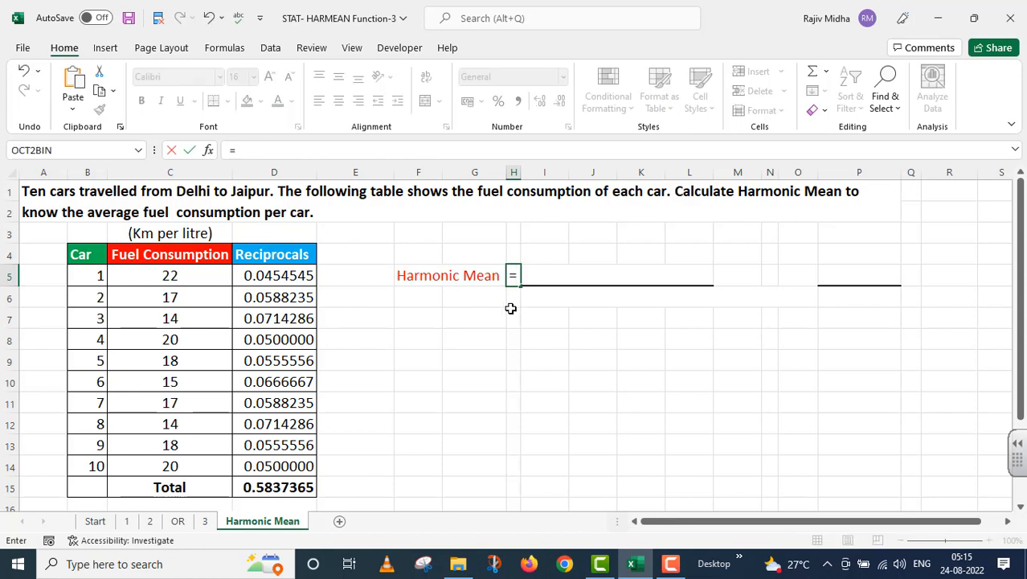
Step: Set the font colour of the hidden numerator text in I5 and denominator text in I6 to black
left_click(551, 275)
left_click(466, 303)
left_click(514, 278)
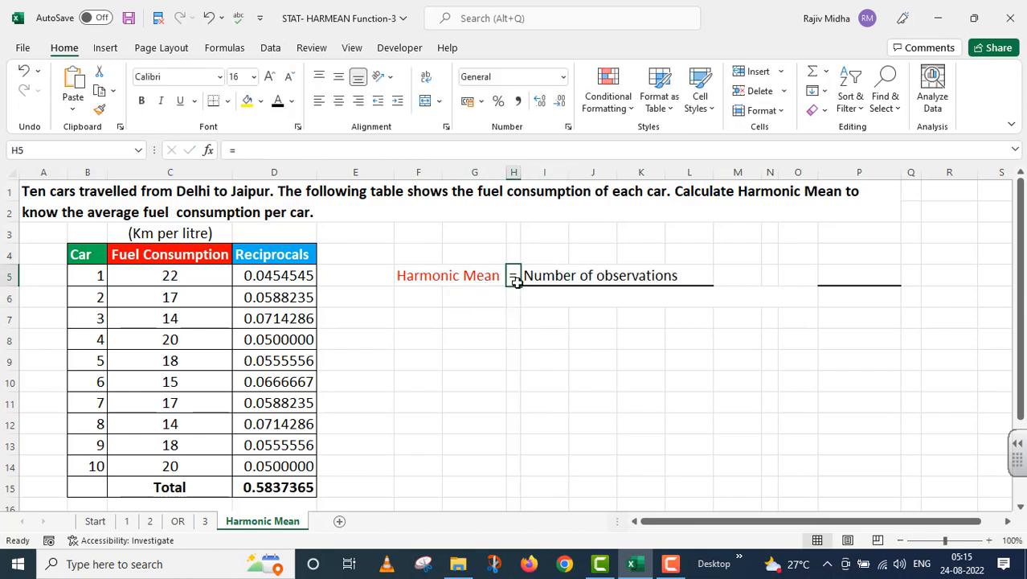
left_click(540, 297)
left_click(276, 102)
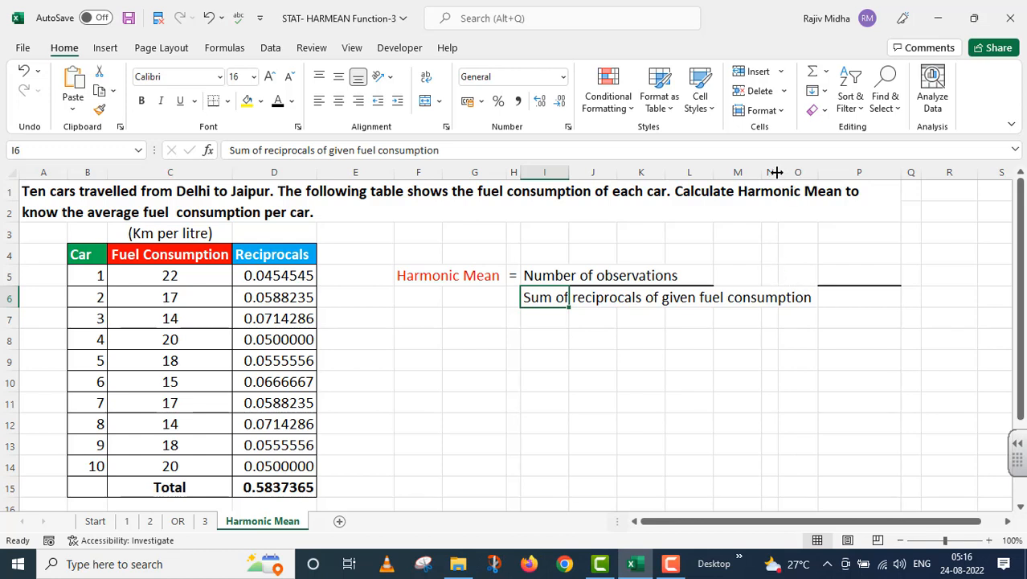
Step: Enter an equals sign in O5 and the number of observations, 10, as the numerator in P5
left_click(798, 275)
type("=")
key("Return")
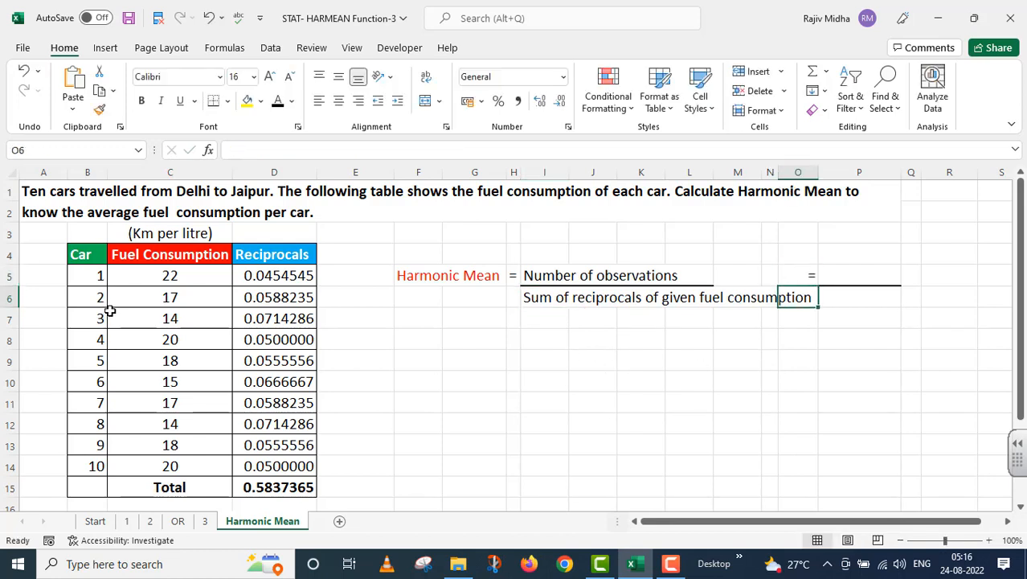
left_click(847, 272)
type("10")
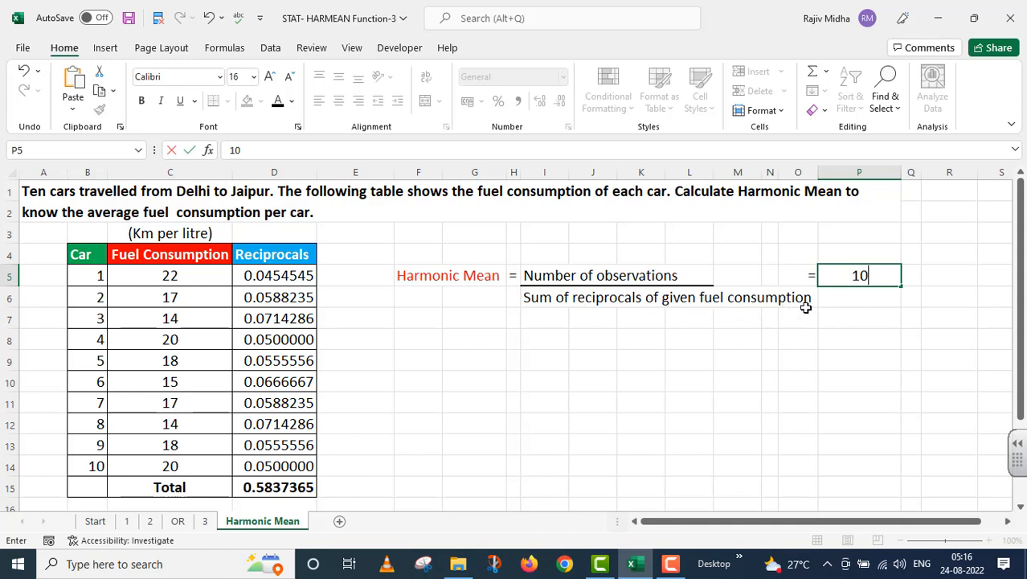
left_click(792, 366)
Step: Link the denominator cell P6 to the reciprocals total with =D15
left_click(843, 298)
type("=")
left_click(273, 489)
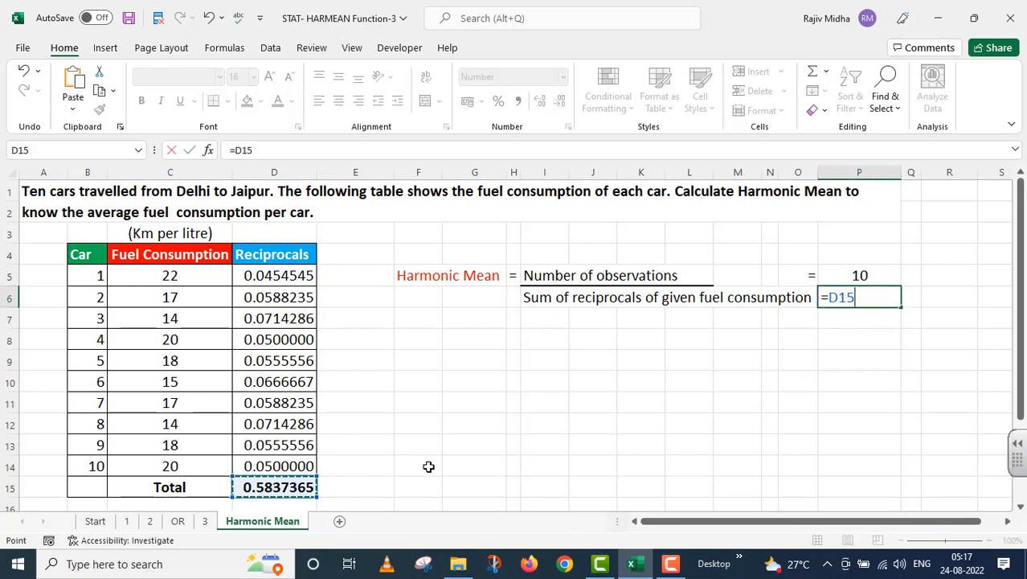
key("Return")
Step: Set the font colour of the Harmonic Mean label in F5 to black and enter an equals sign in Q5
left_click(420, 276)
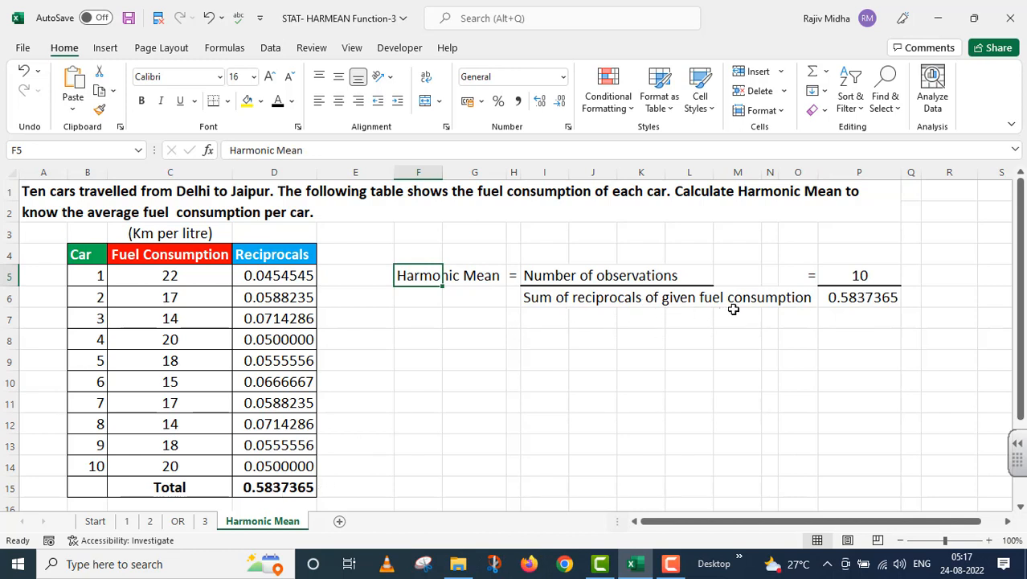
left_click(913, 278)
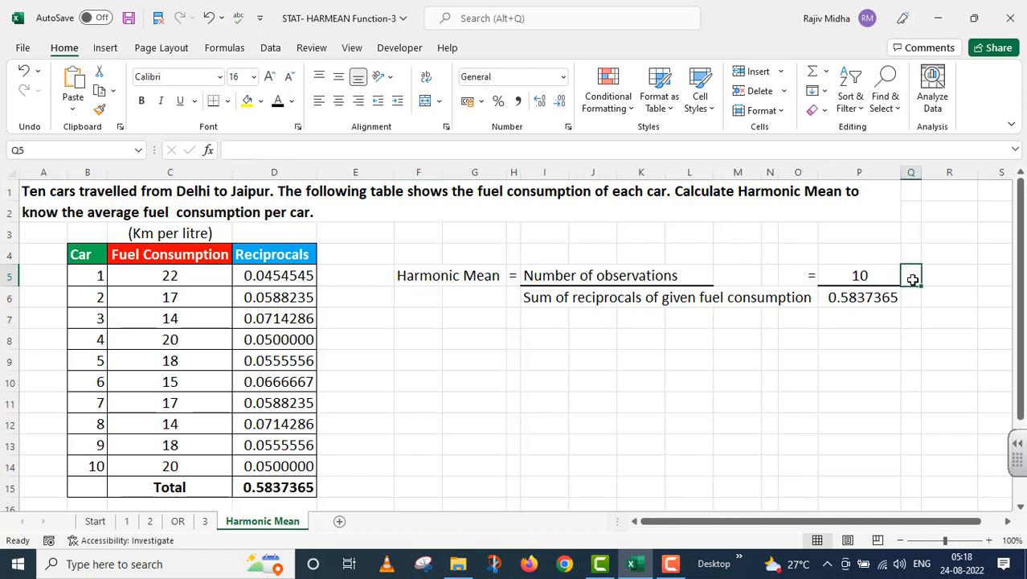
type("=")
key("Return")
Step: Calculate the harmonic mean in R5 with the formula =P5/P6
double_click(939, 283)
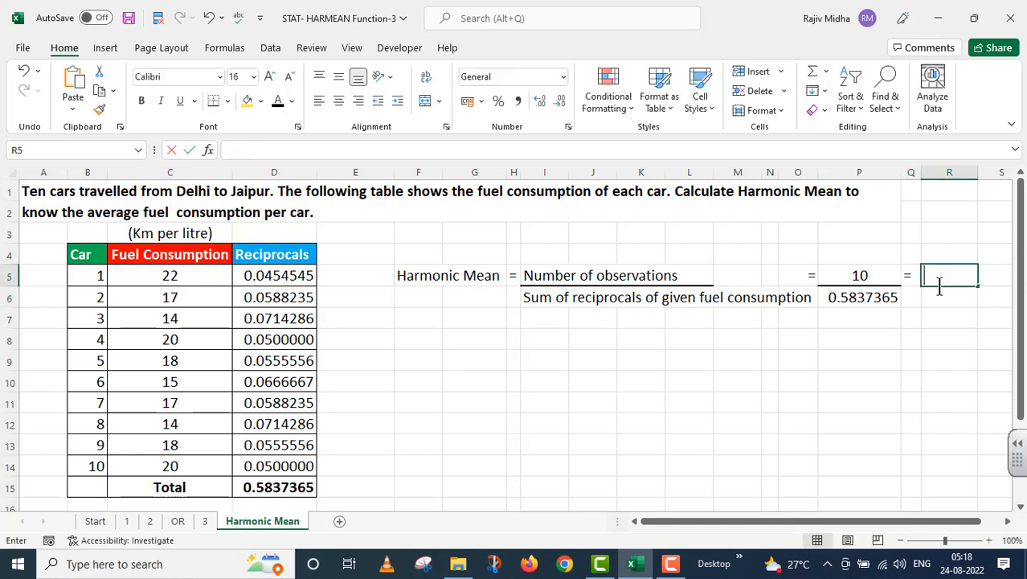
type("=")
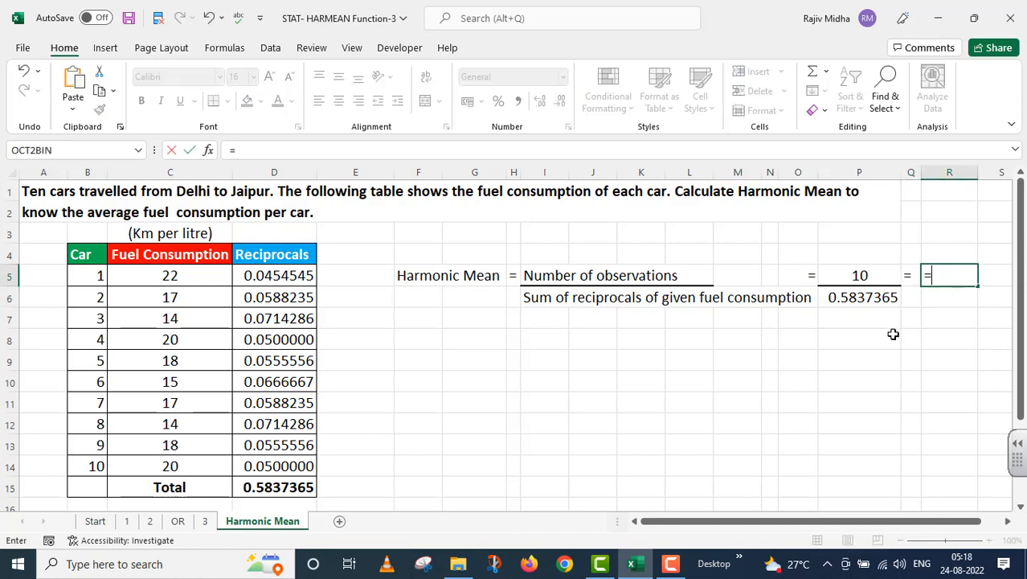
left_click(860, 276)
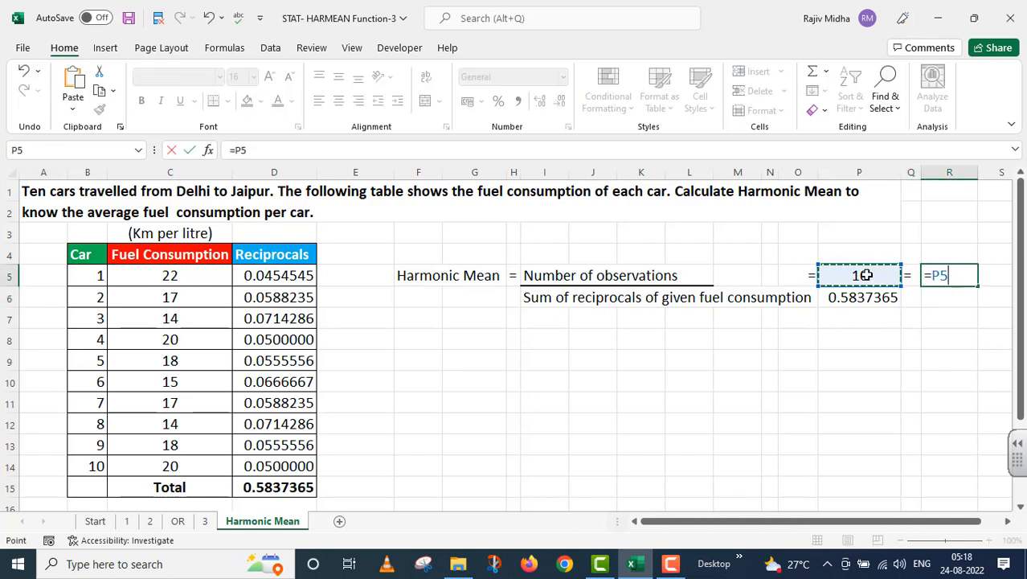
type("/")
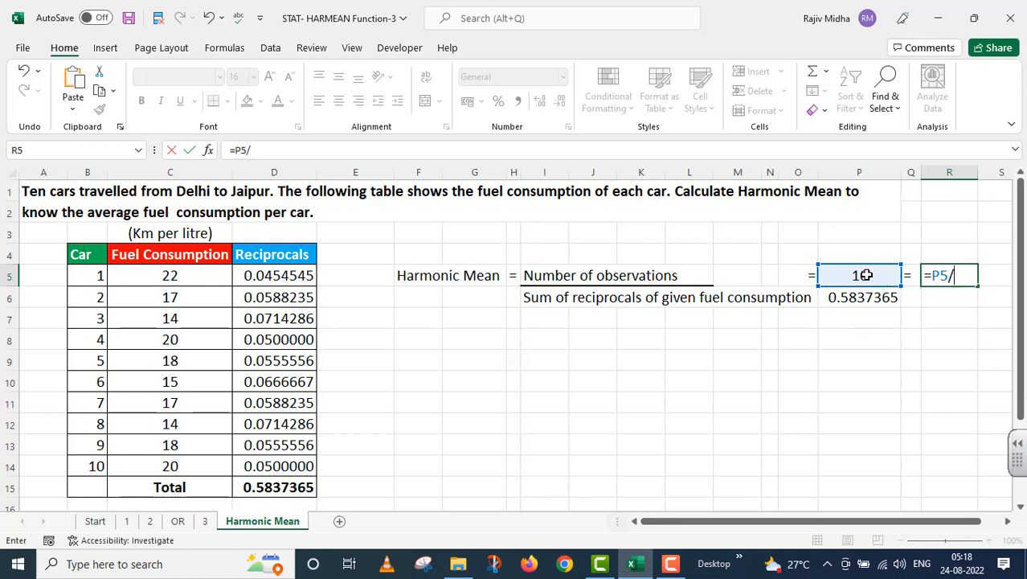
left_click(858, 296)
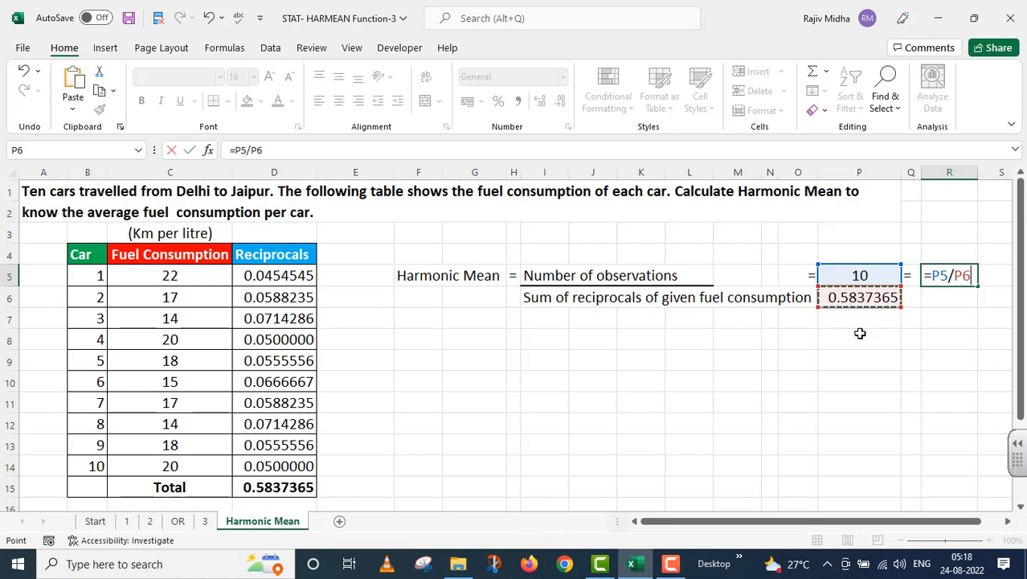
key("Return")
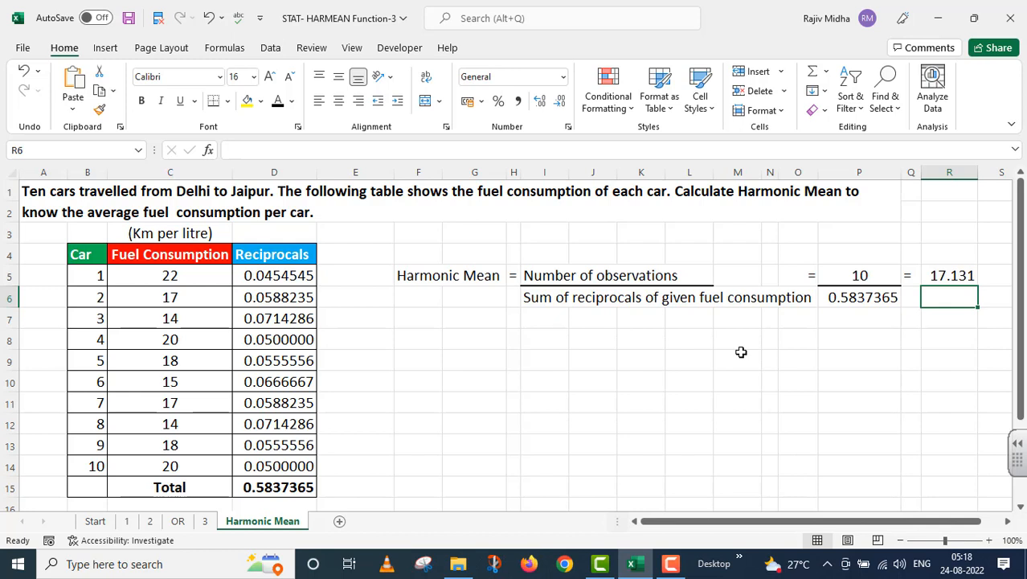
Step: Enter the label Using EXCEL in cell L9
left_click(692, 357)
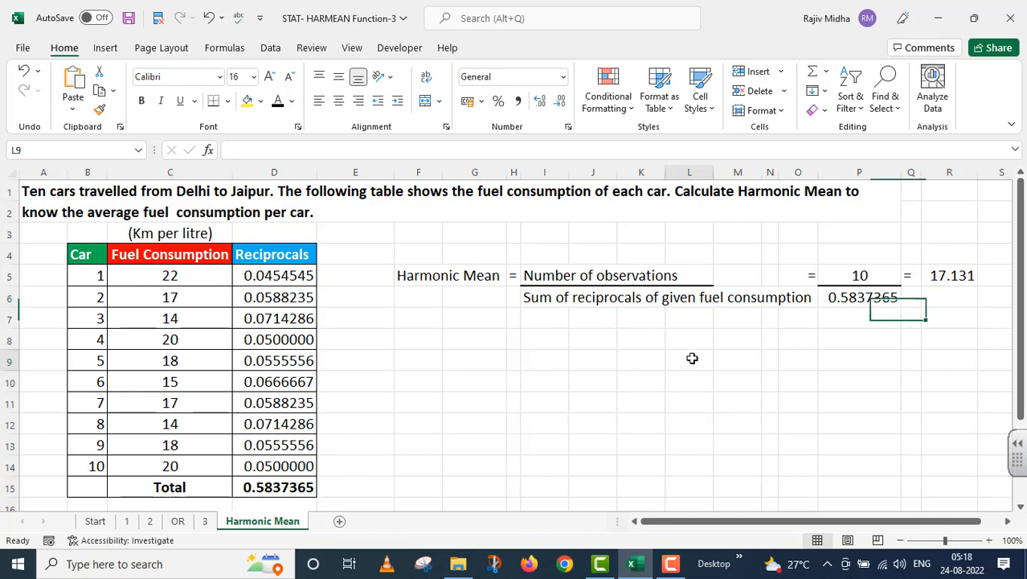
type("Usin")
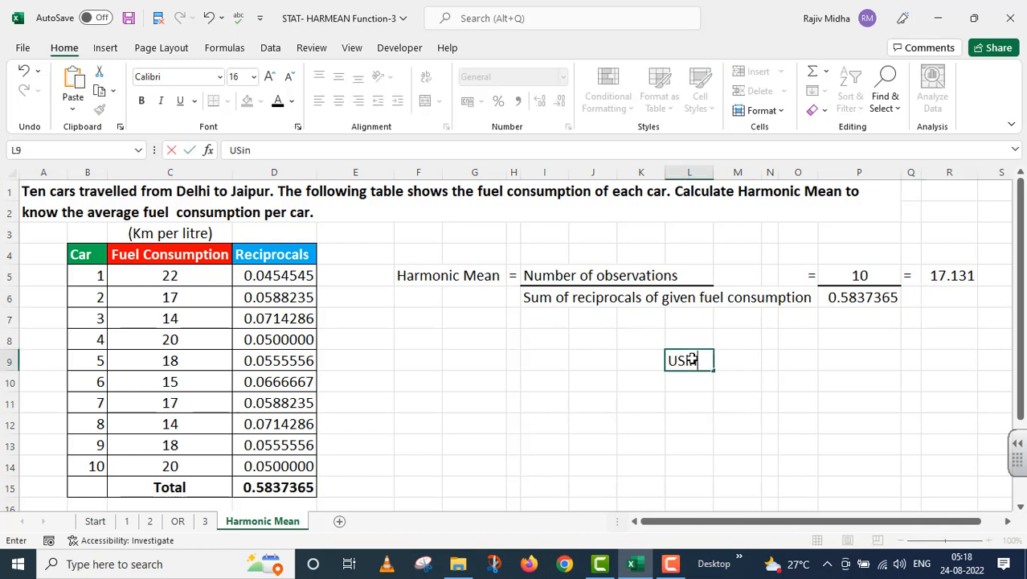
type("g EXCEL")
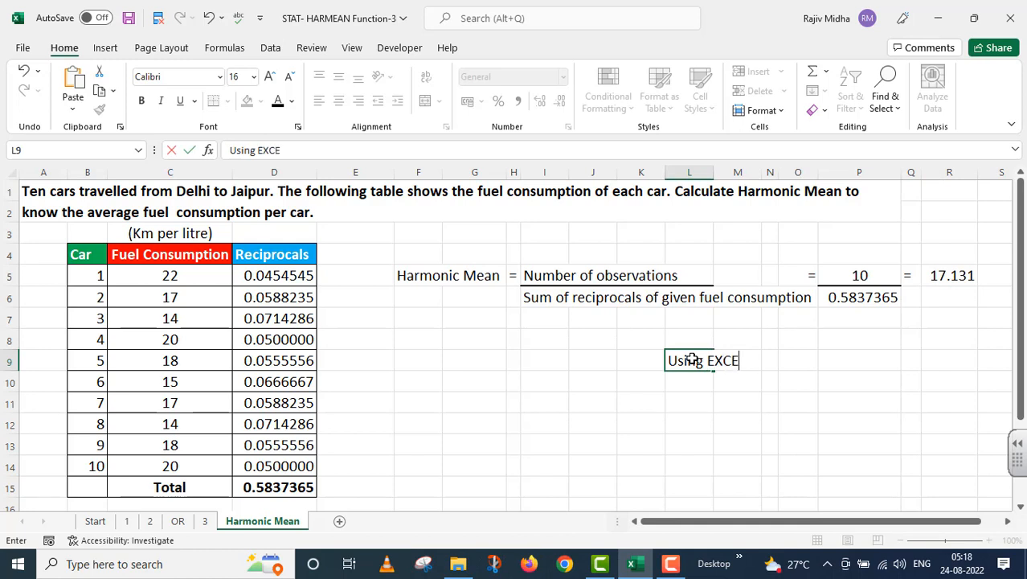
key("Return")
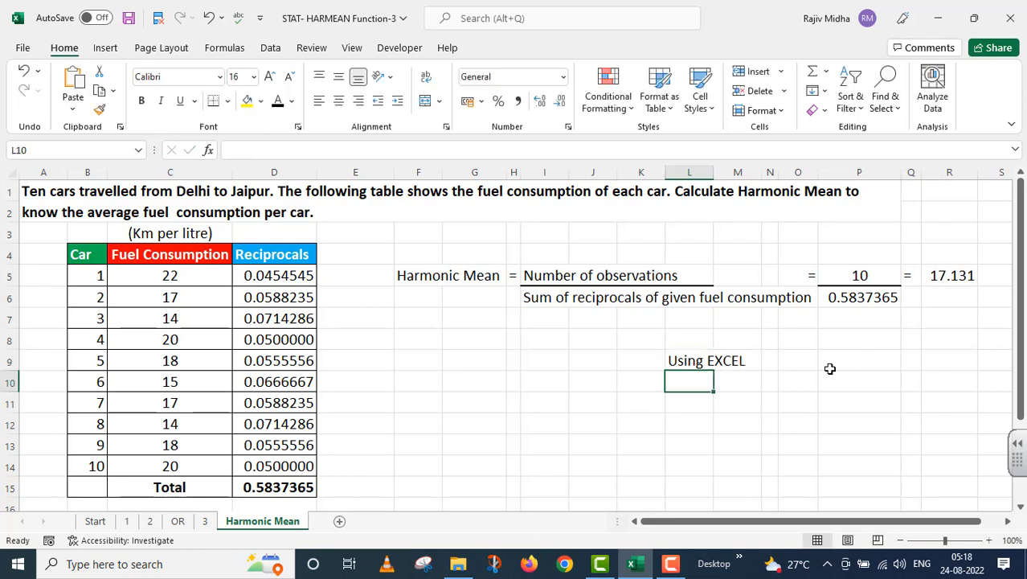
Step: Calculate the harmonic mean of the fuel consumption values in R9 with the formula =HARMEAN(C5:C14)
left_click(929, 361)
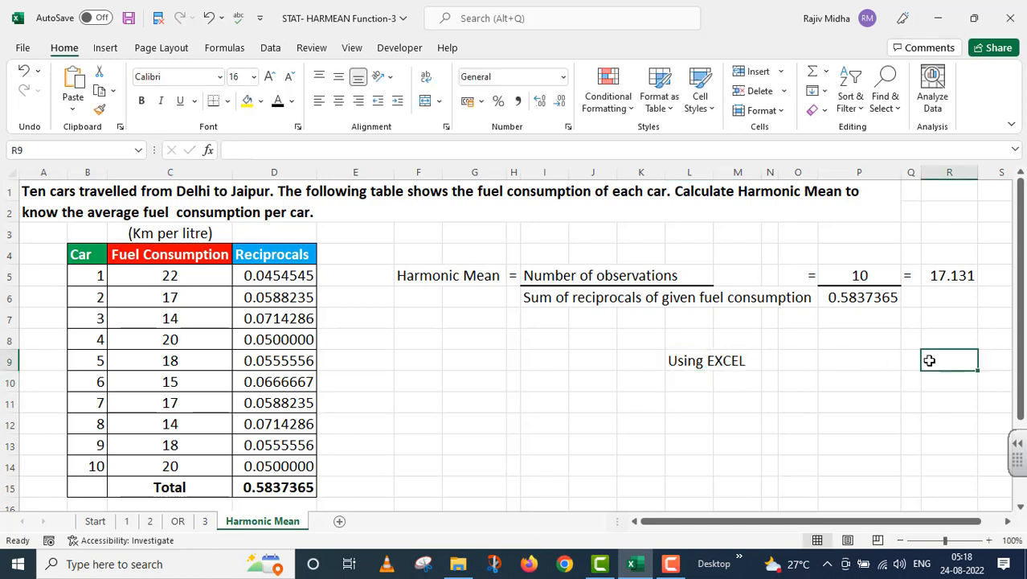
type("=")
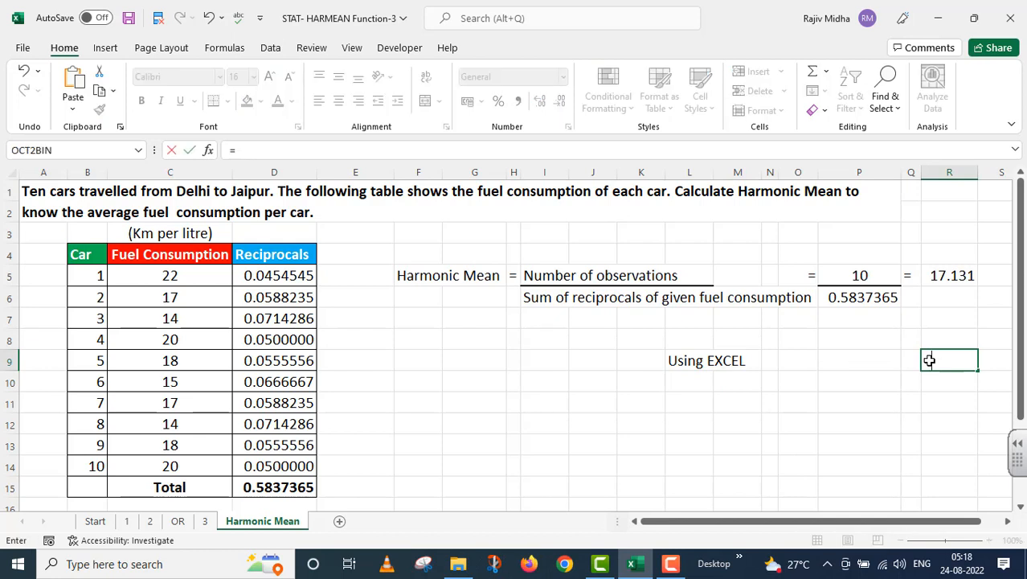
type("K")
type("HARMEAN")
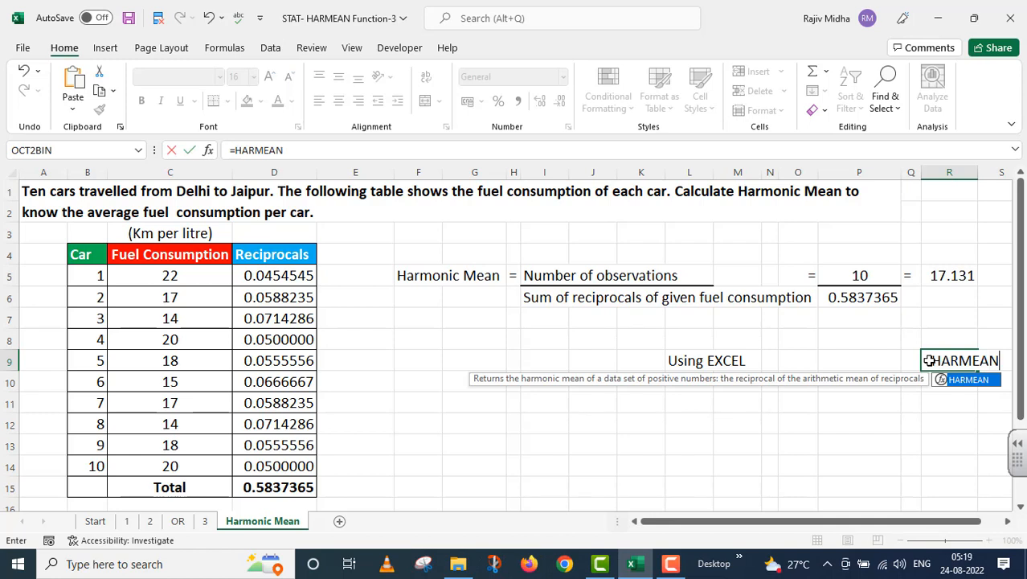
type("(")
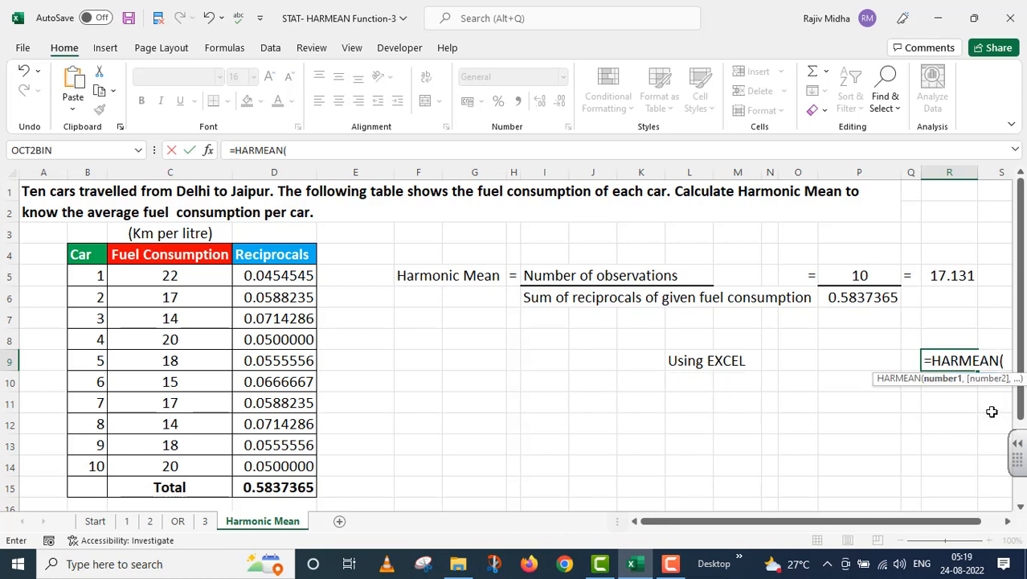
left_click(176, 275)
left_click_drag(176, 275, 191, 470)
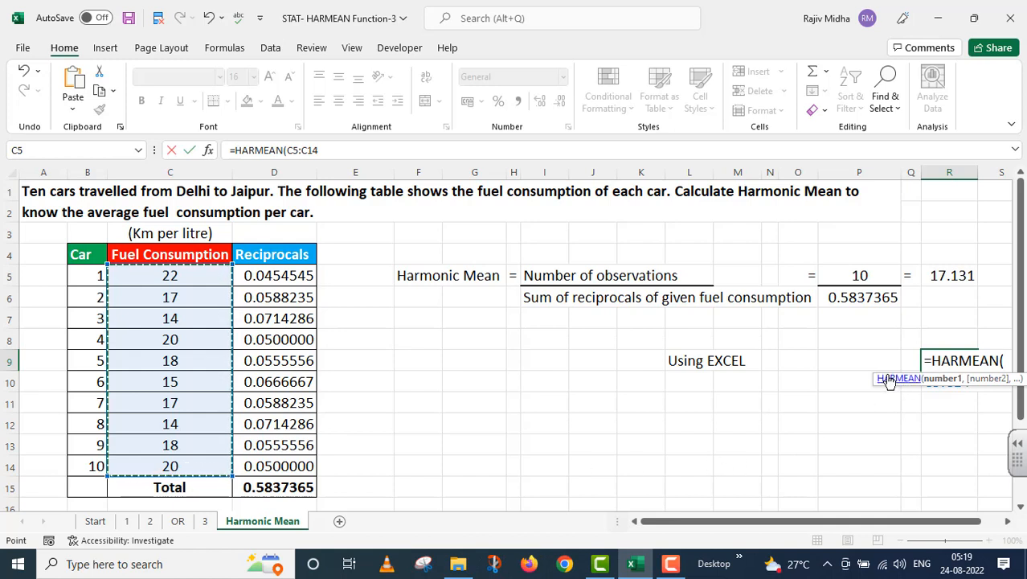
left_click_drag(884, 367, 808, 423)
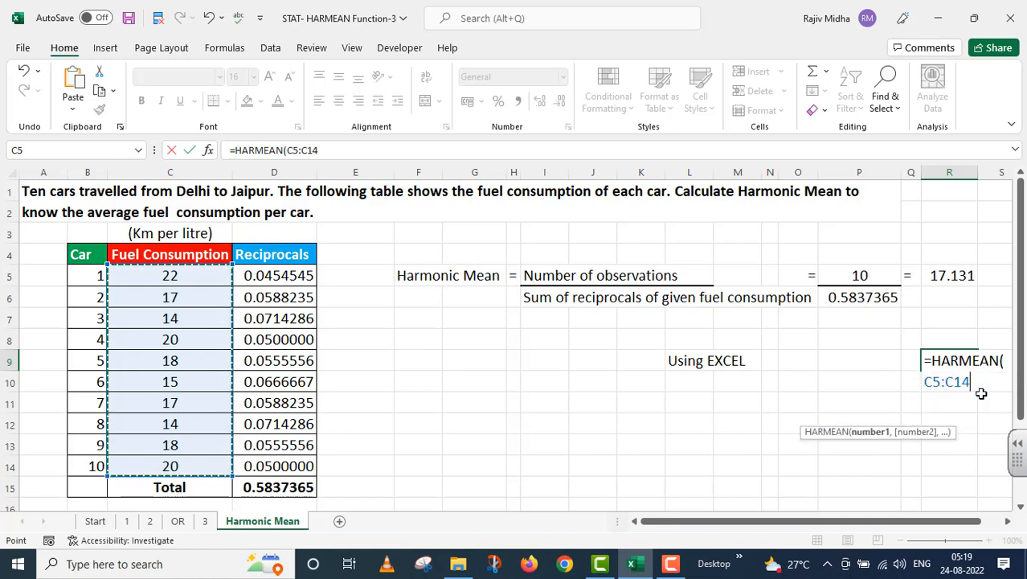
type(")")
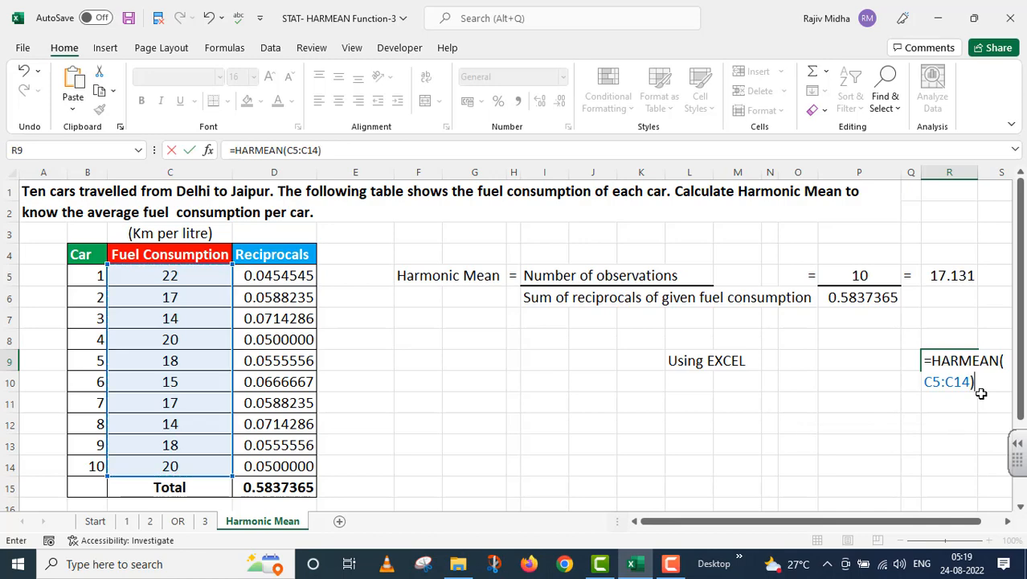
key("ctrl+Return")
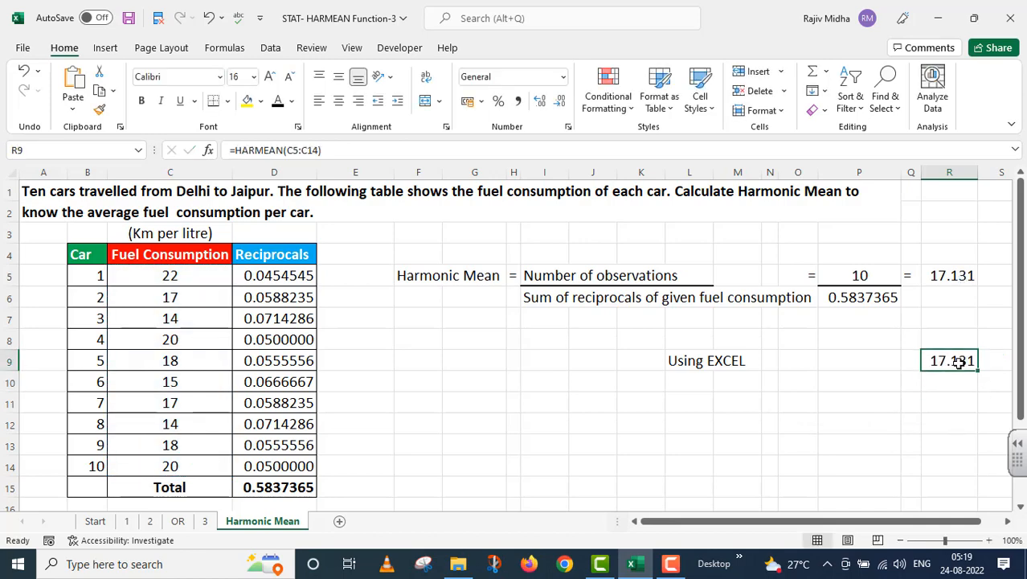
Step: Copy the HARMEAN formula from R9 into P11 and show it as text by prefixing an apostrophe
triple_click(329, 150)
key("Return")
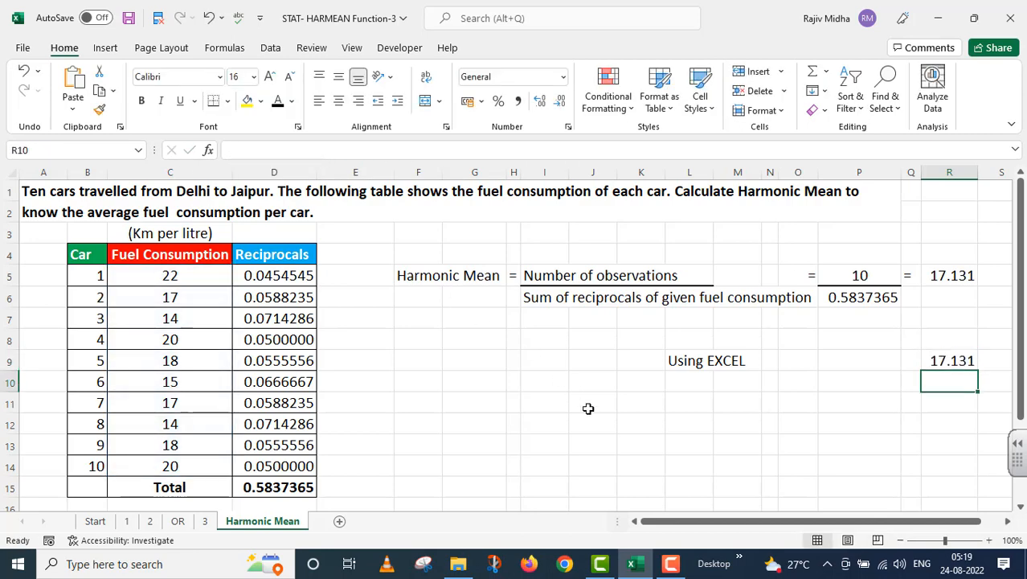
left_click(824, 401)
double_click(824, 402)
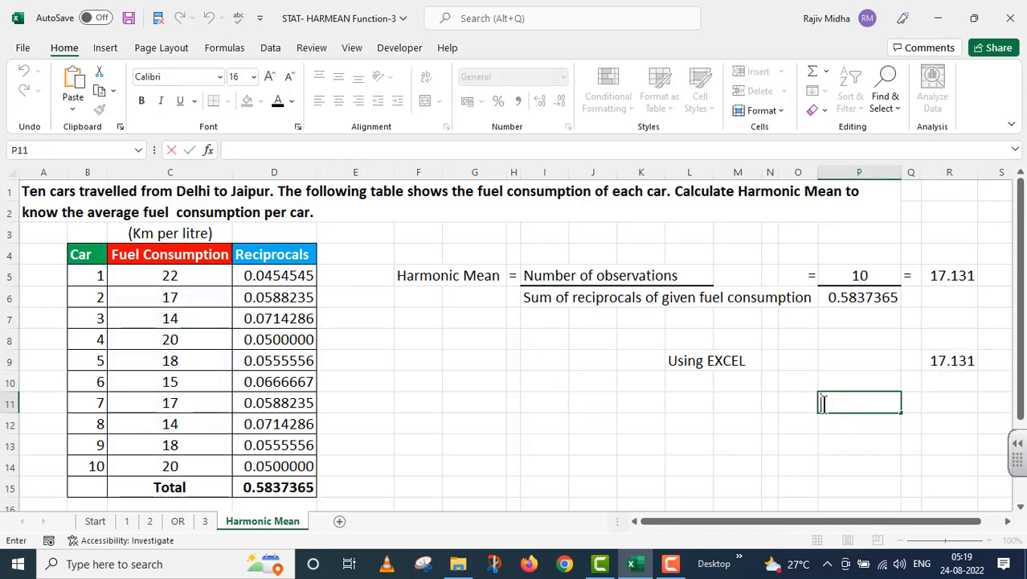
key("ctrl+v")
left_click(823, 403)
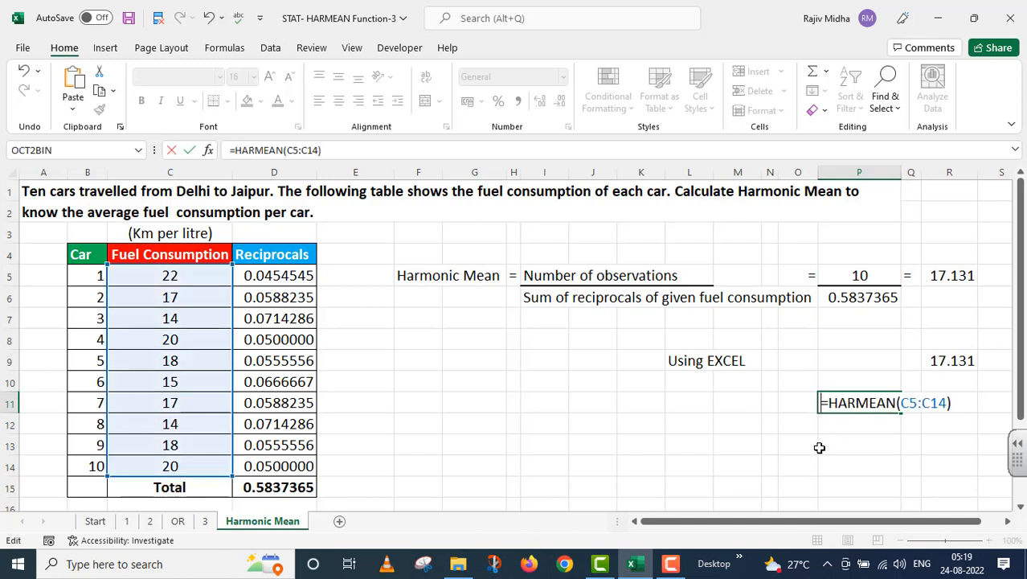
type("'")
Step: Fill the Using EXCEL label across L9:M9 with yellow
left_click(707, 365)
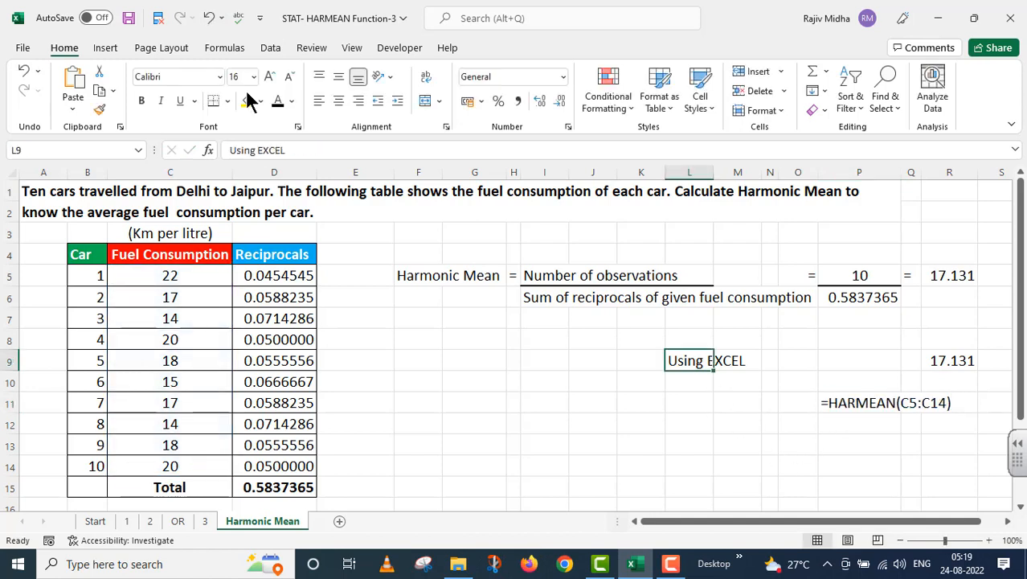
left_click(247, 105)
left_click_drag(679, 360, 735, 361)
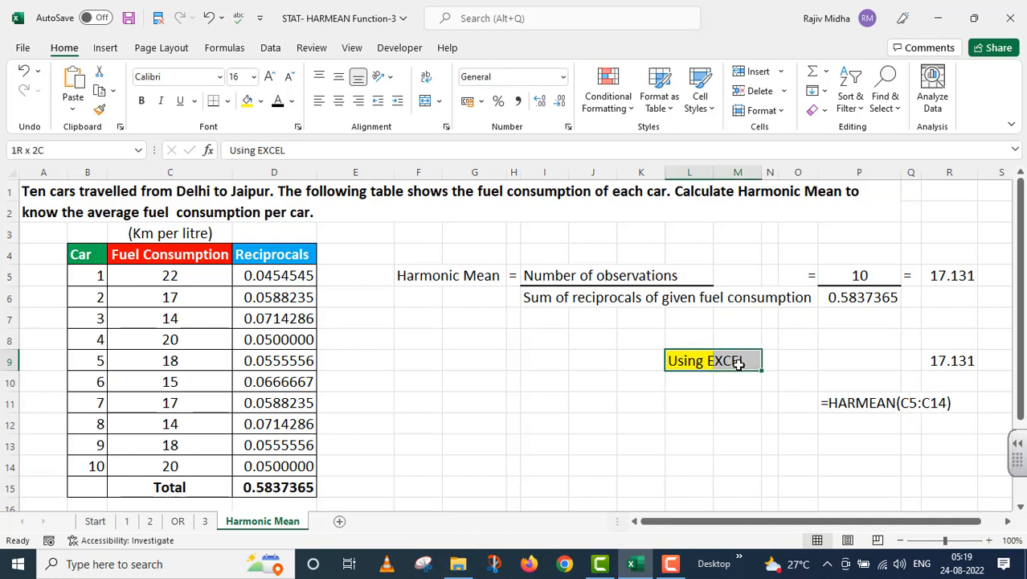
left_click(246, 100)
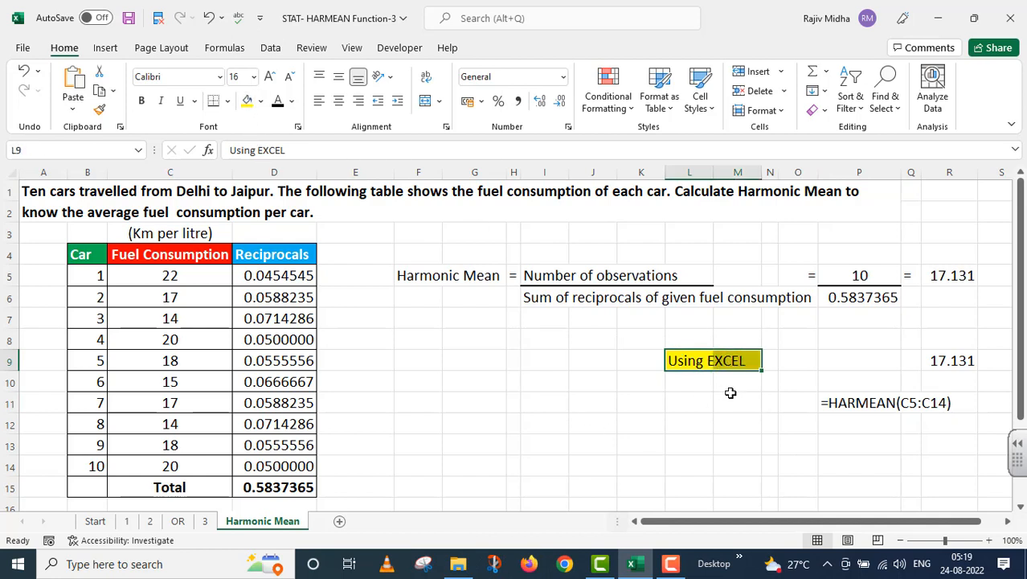
Step: Put a thick outside border around each harmonic mean result, in R9 and R5
left_click(940, 361)
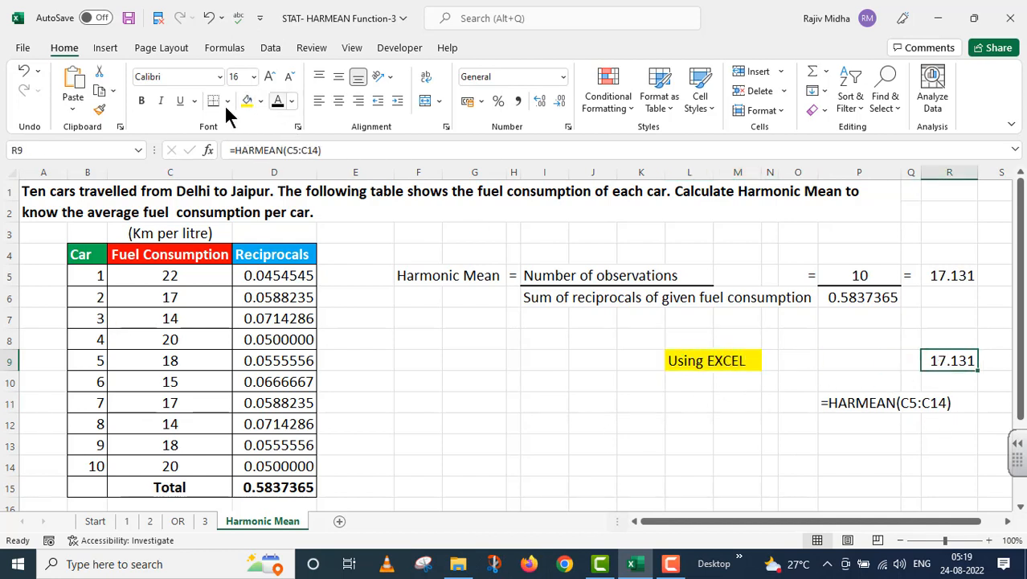
left_click(227, 100)
left_click(245, 292)
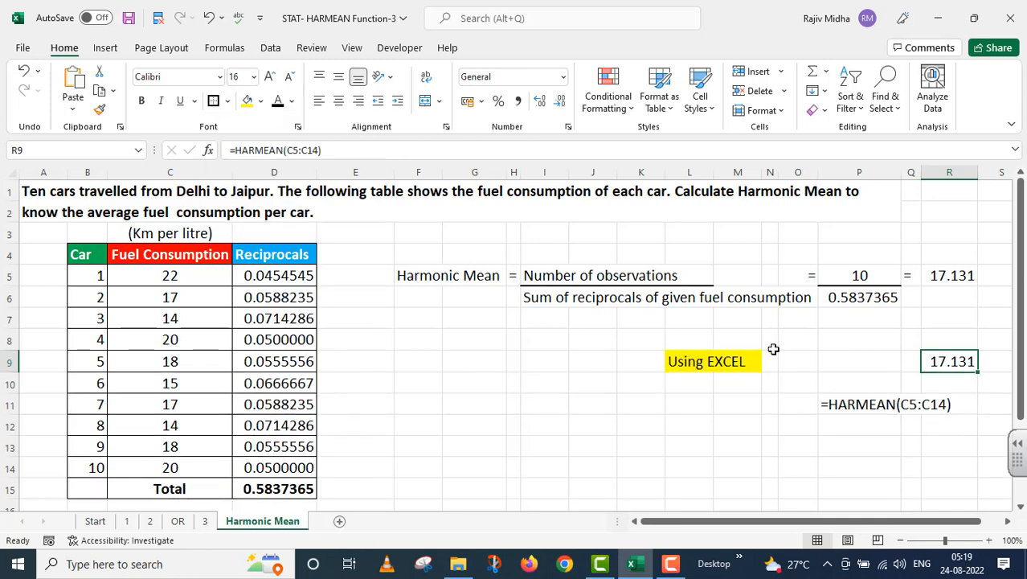
left_click(944, 276)
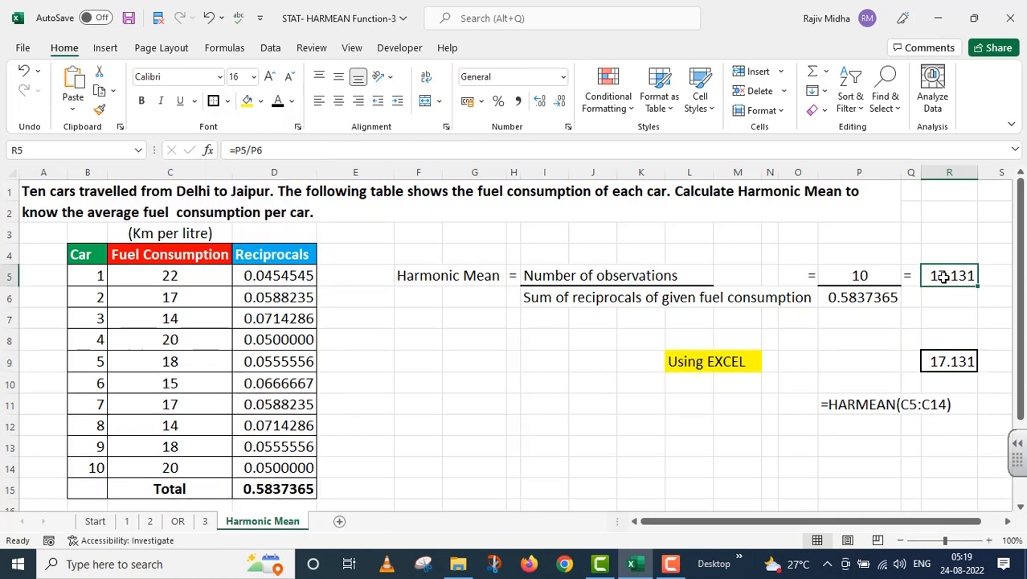
left_click(213, 102)
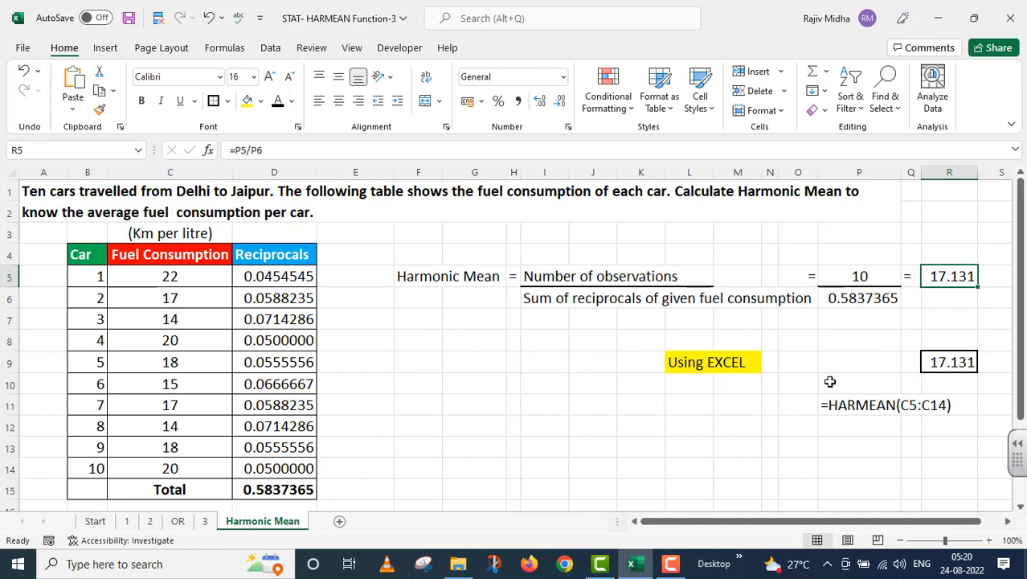
Step: Enter the label Using Statstical formula in F3 and fill F3:I3 with yellow
left_click(428, 235)
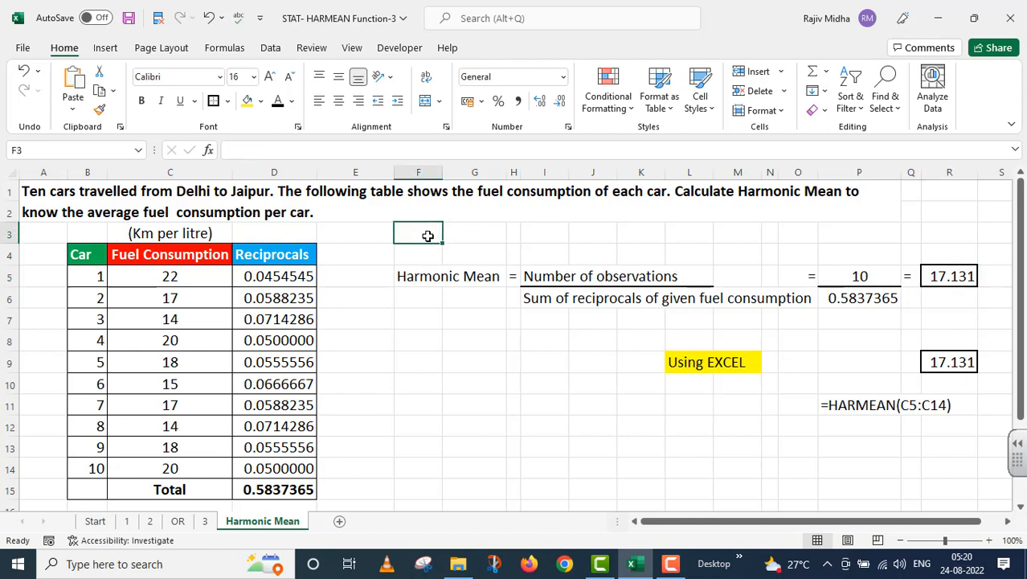
type("Usi")
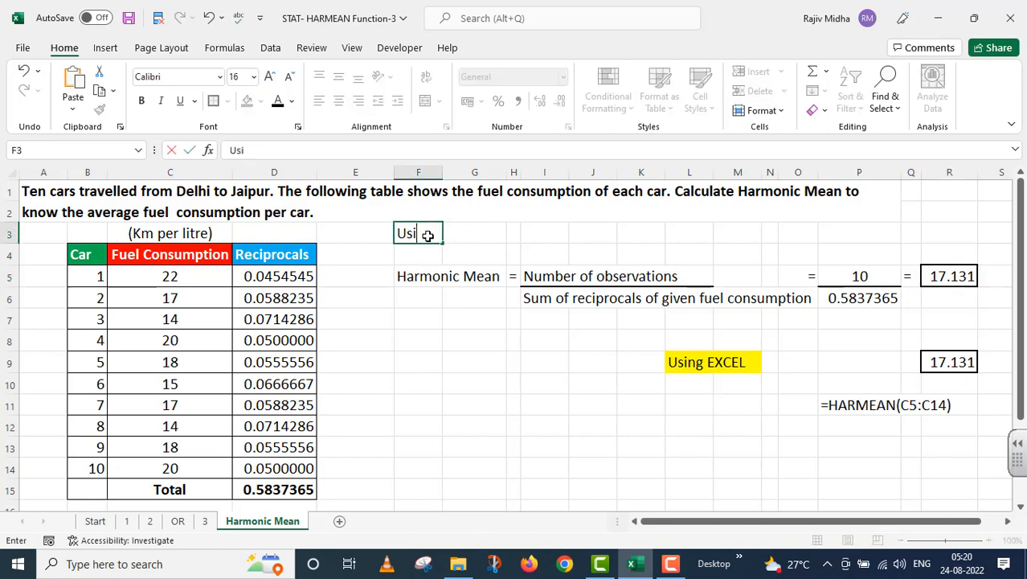
type("ng Statsti")
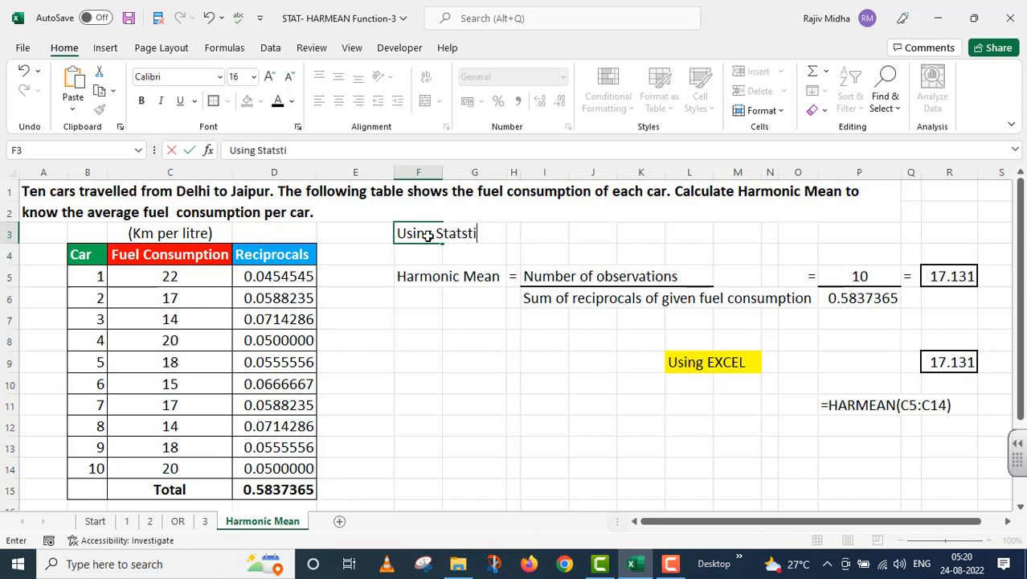
type("cal for")
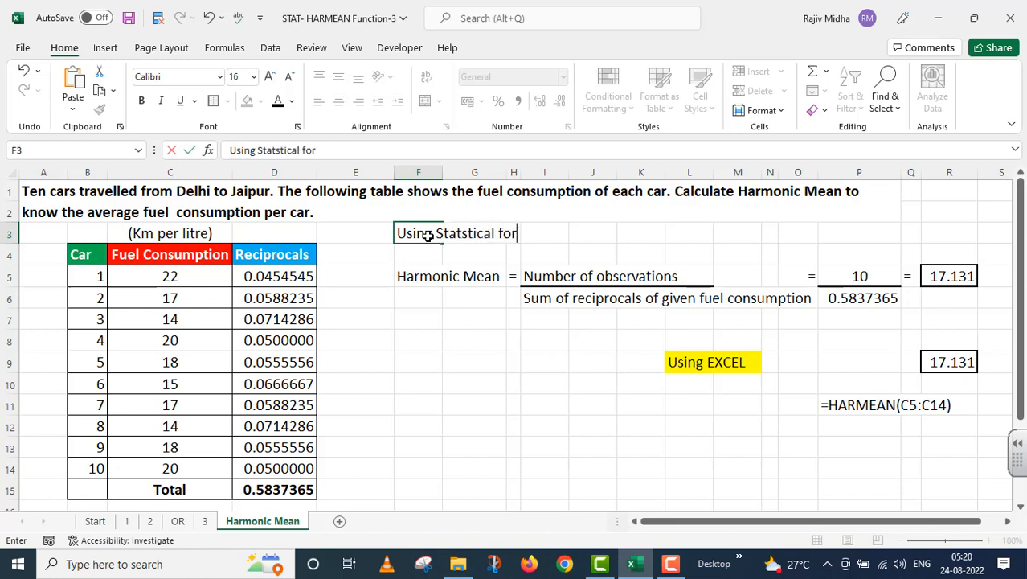
type("mu")
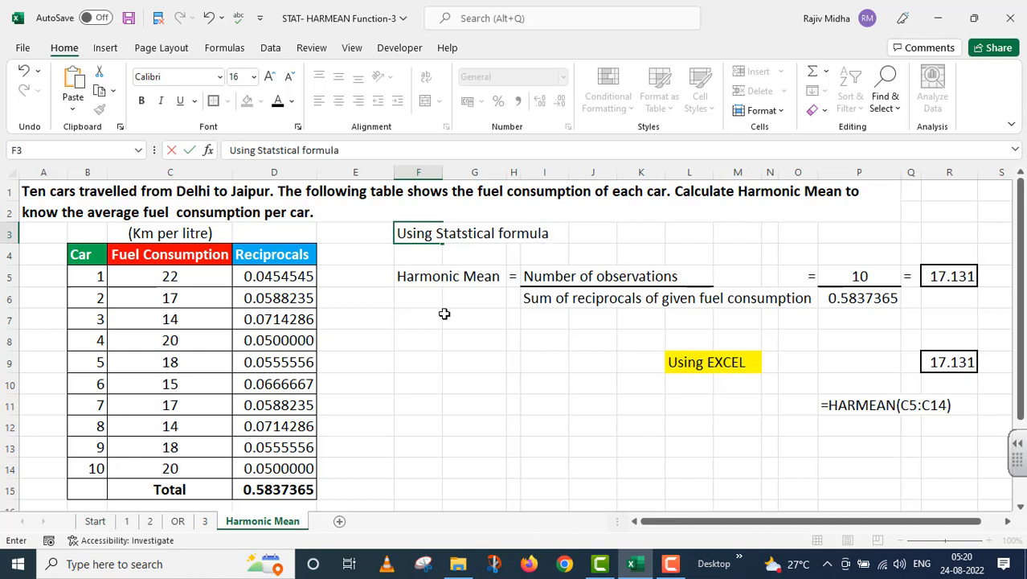
type("la")
left_click(446, 336)
left_click_drag(405, 233, 530, 232)
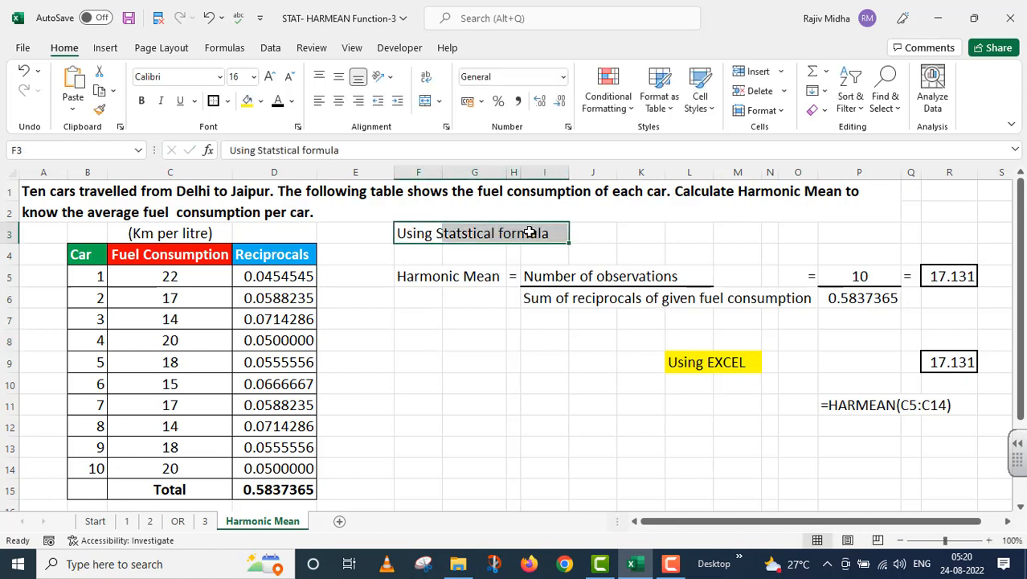
left_click(248, 100)
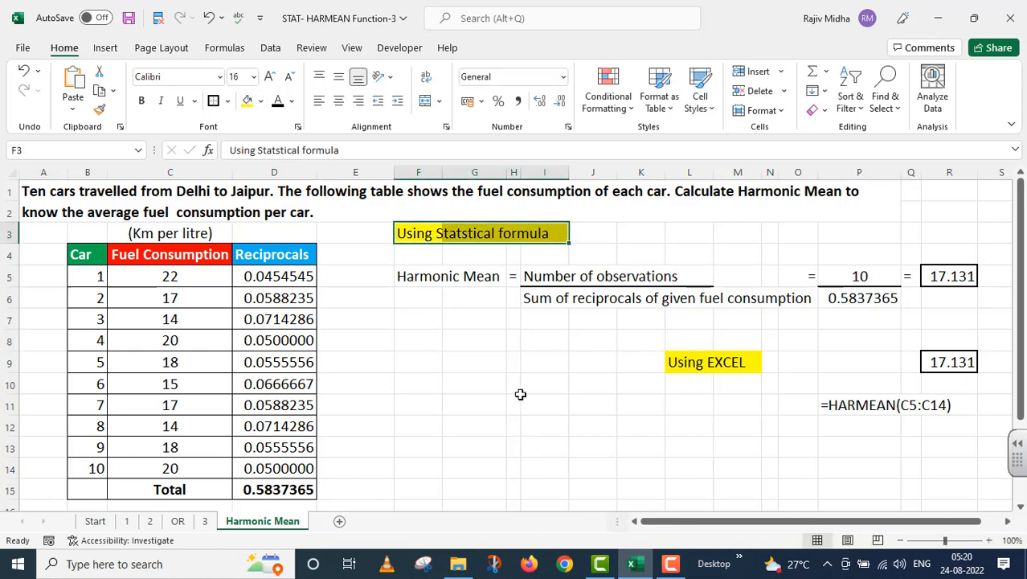